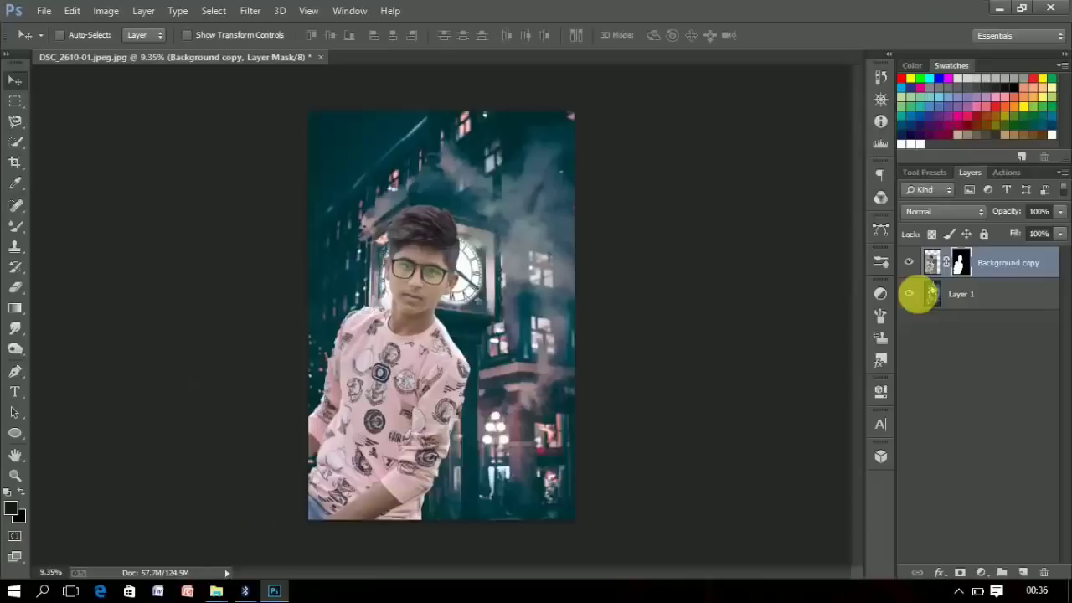
Hide Layer 1's city background so only the cut-out boy shows on transparency
left_click(909, 293)
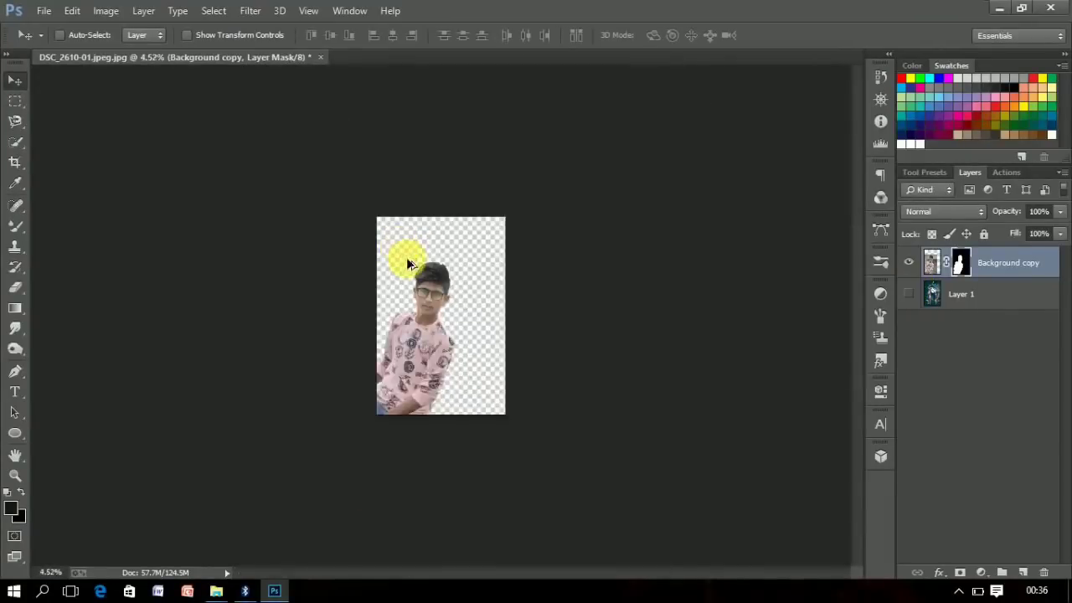
Show the city background and merge a new empty layer down onto the boy
left_click(909, 293)
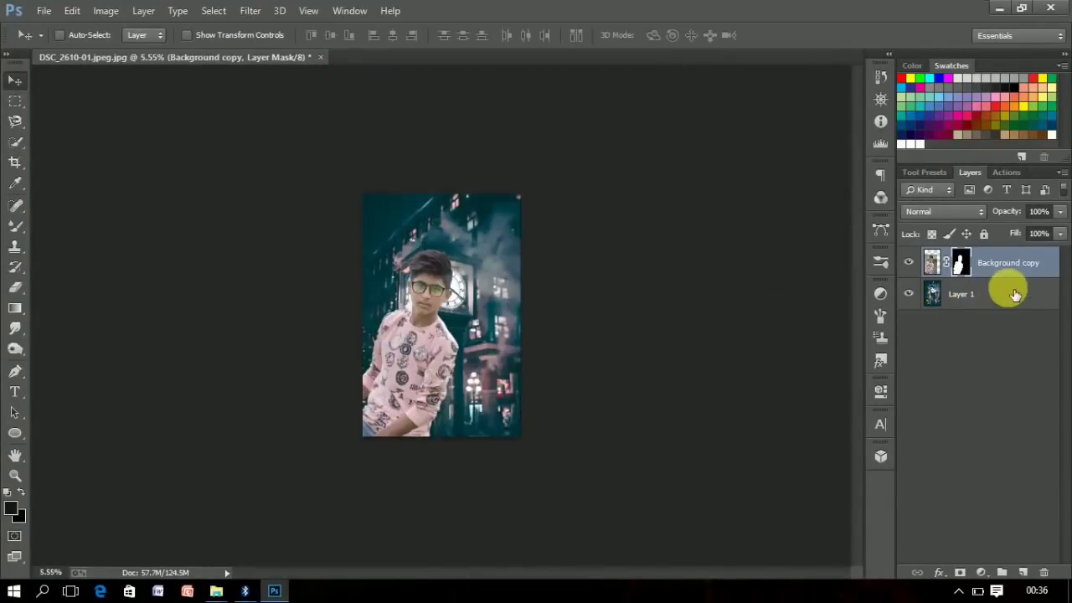
left_click(1023, 572)
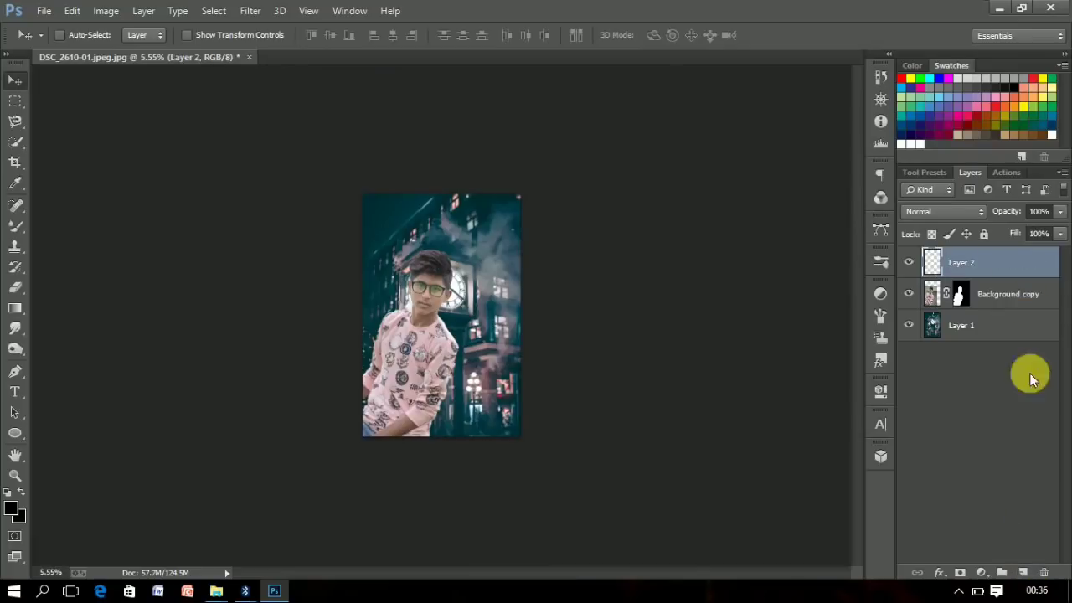
left_click(1014, 286, "shift")
key("ctrl+e")
Apply Image > Auto Contrast to the boy layer
left_click(106, 10)
left_click(167, 84)
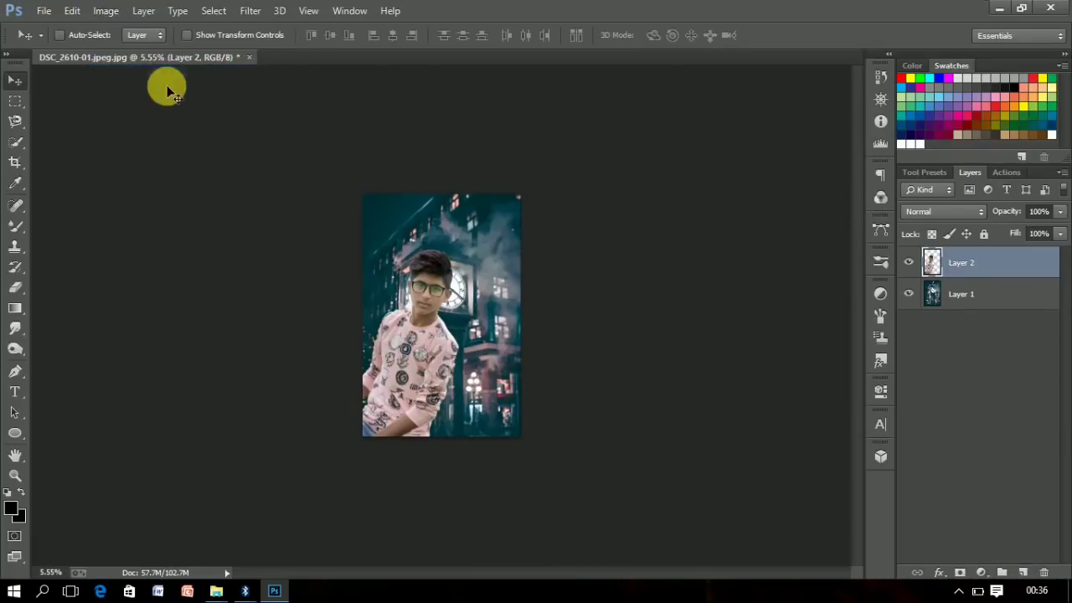
scroll(419, 167, "up", 2)
In Camera Raw, set temperature -3, exposure +0.15, shadows +38, blacks +19 and clarity 0
left_click(252, 10)
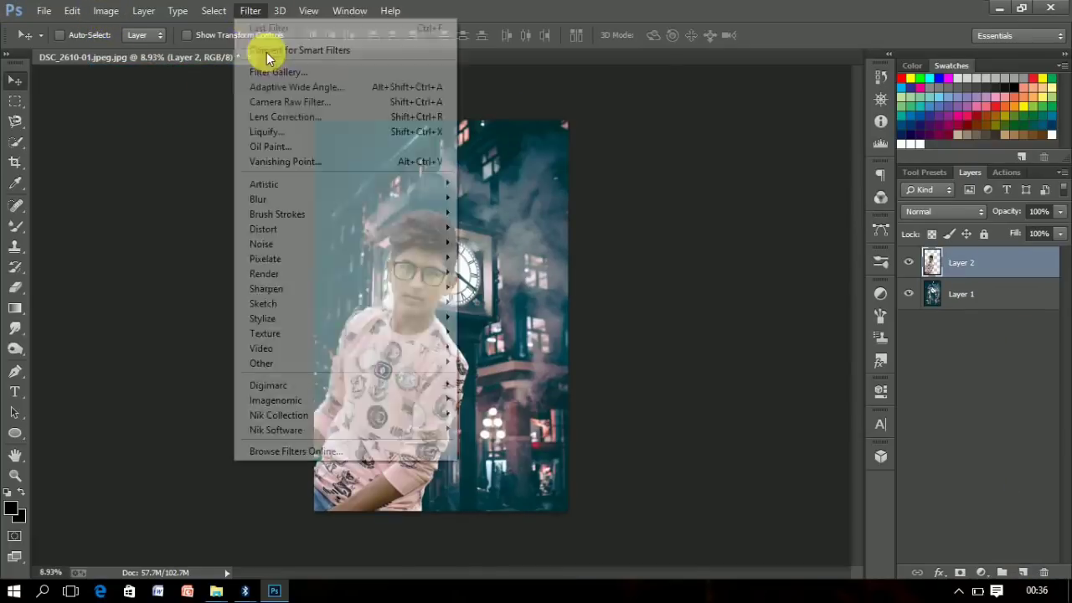
left_click(315, 101)
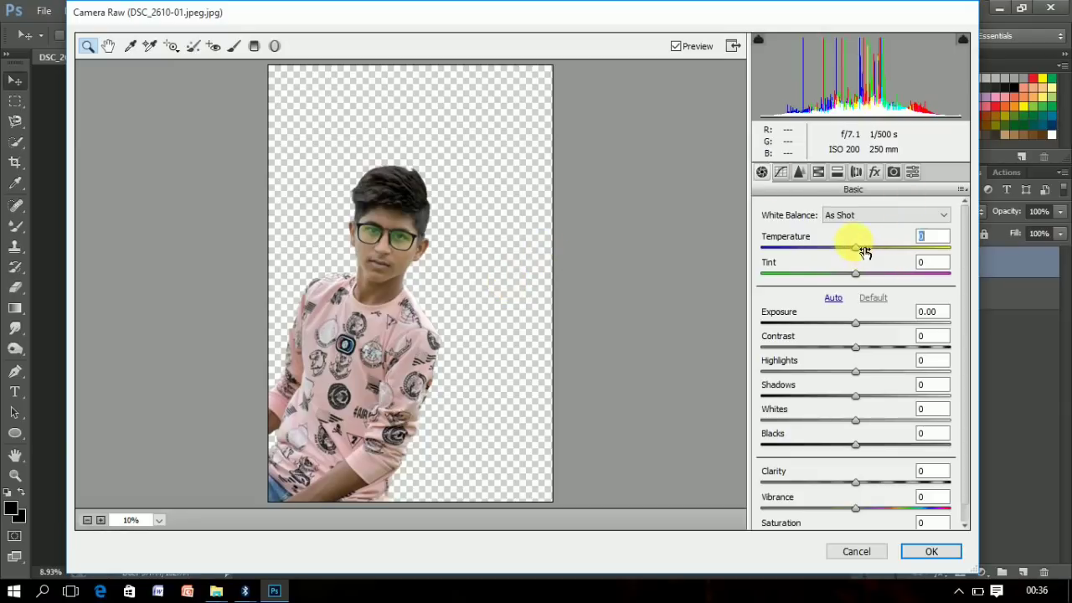
type("3")
key("Tab")
type("2")
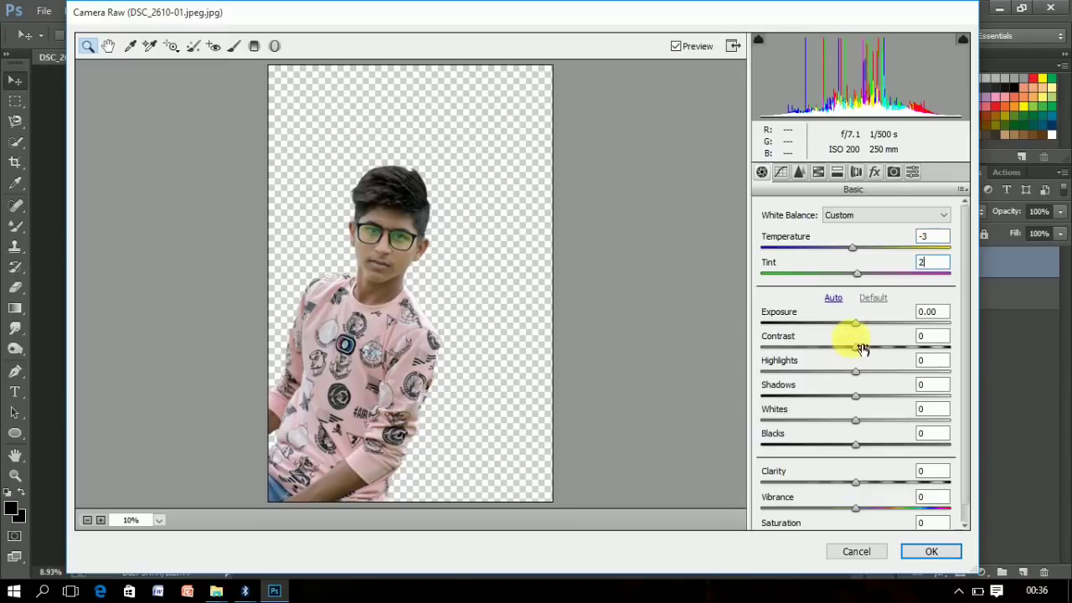
type("15")
key("Tab")
type("-25")
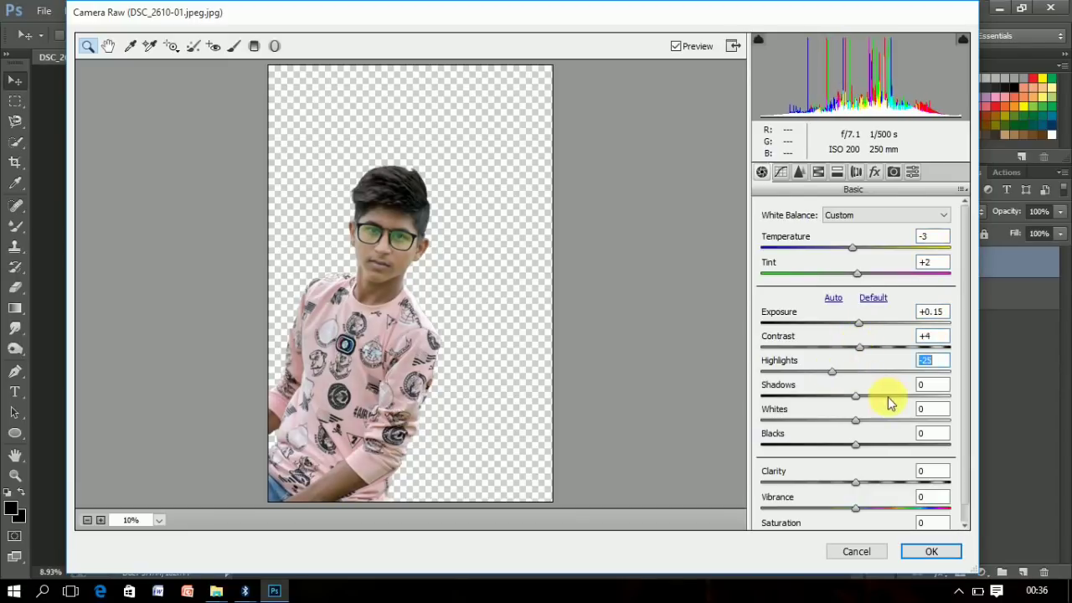
left_click_drag(889, 397, 880, 422)
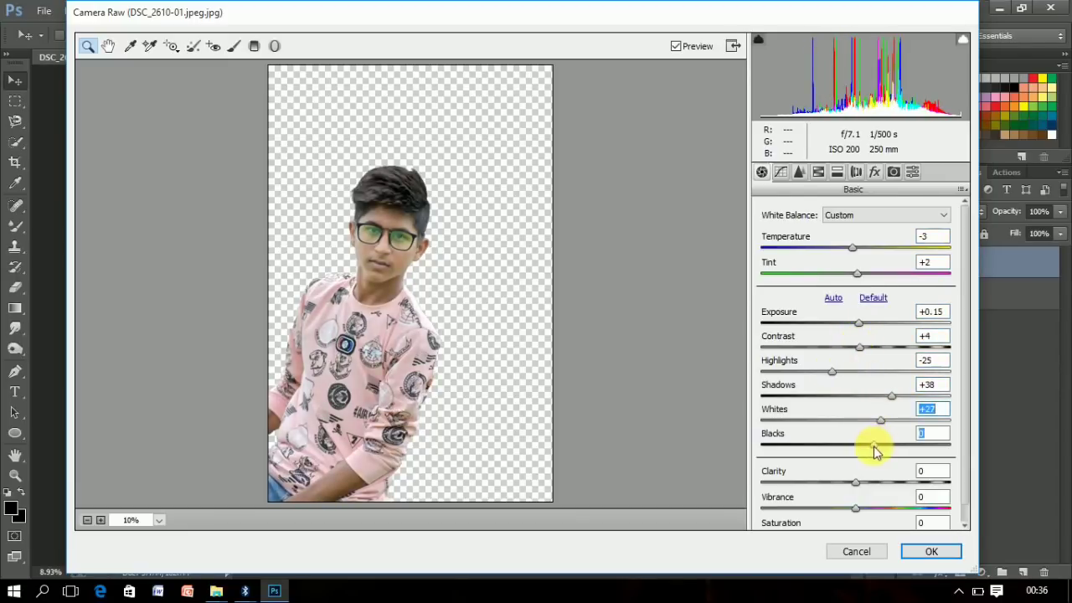
left_click(876, 483)
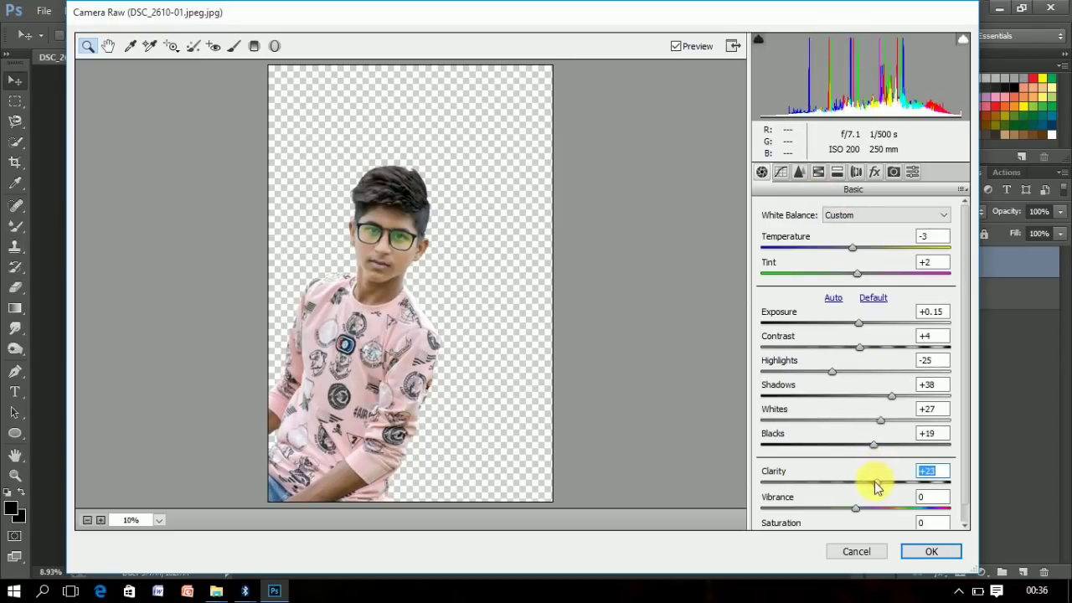
type("0")
Adjust the per-colour HSL saturation and luminance in Camera Raw
left_click(817, 173)
left_click(808, 232)
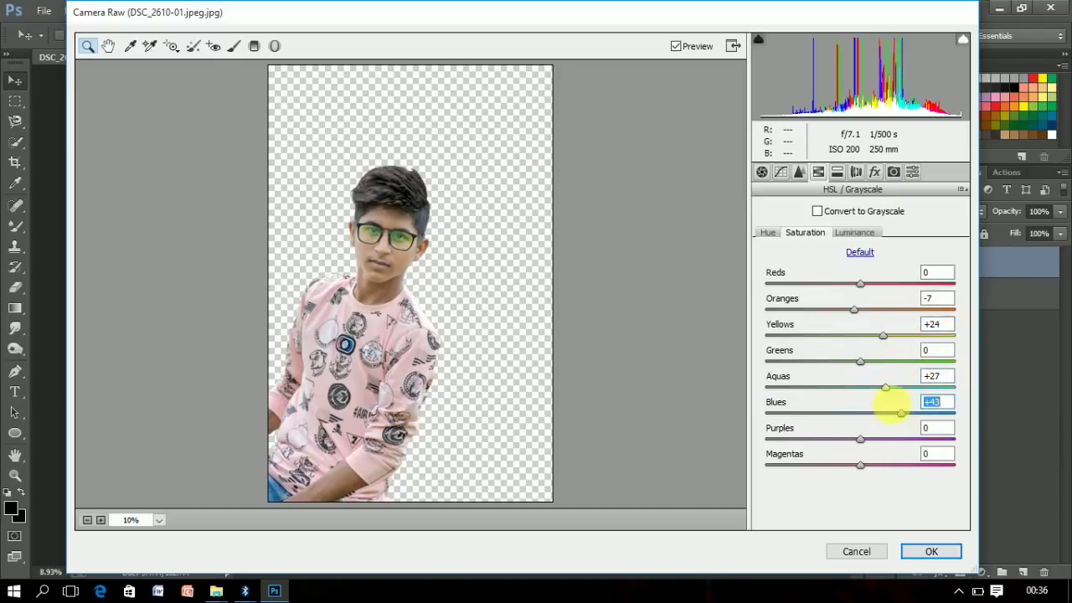
left_click(855, 233)
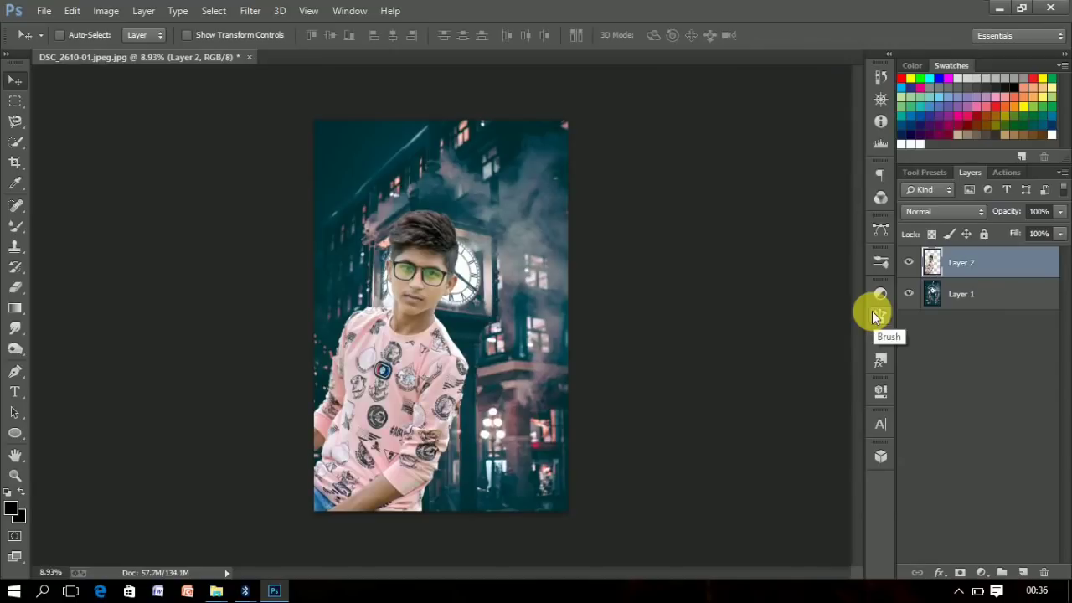
Select the boy's head and face with the Quick Selection tool
scroll(468, 225, "down", 1)
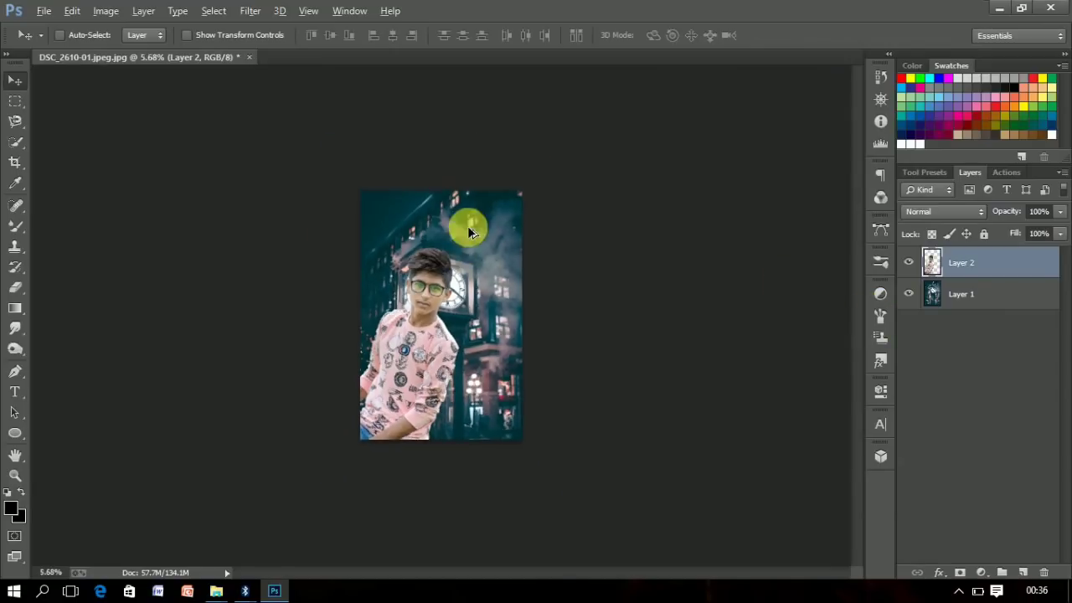
scroll(468, 225, "up", 2)
scroll(423, 229, "up", 2)
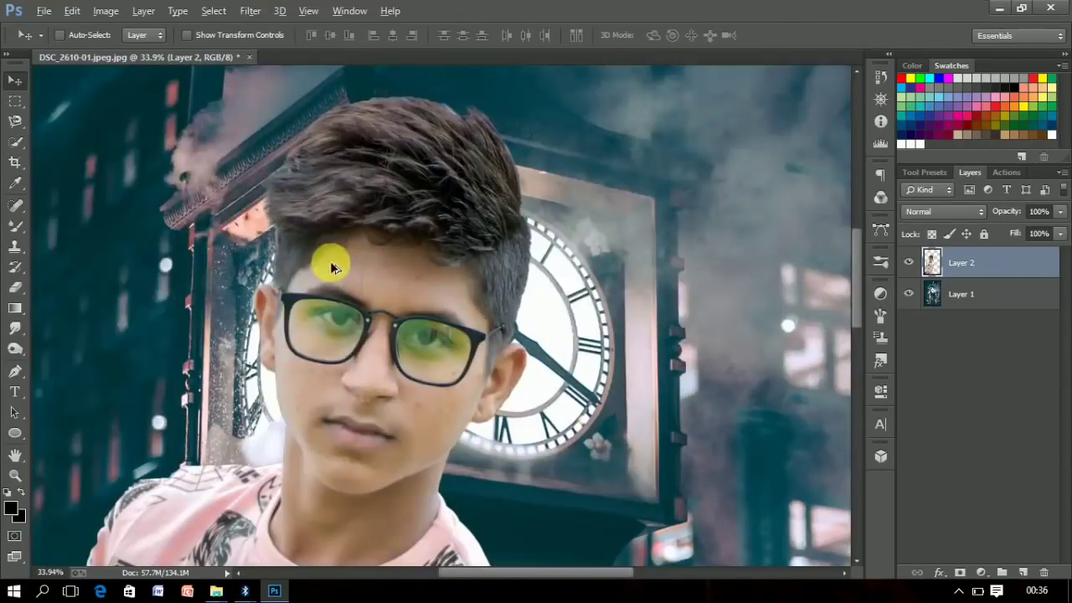
scroll(330, 261, "down", 2)
scroll(368, 421, "down", 4)
scroll(368, 421, "up", 1)
left_click(15, 141)
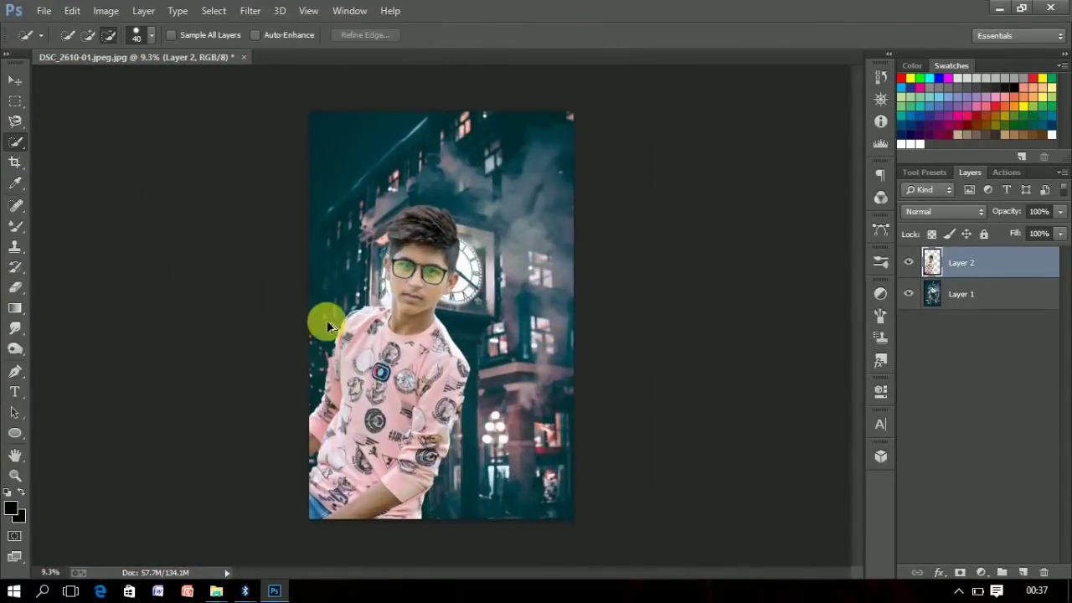
scroll(326, 318, "up", 1)
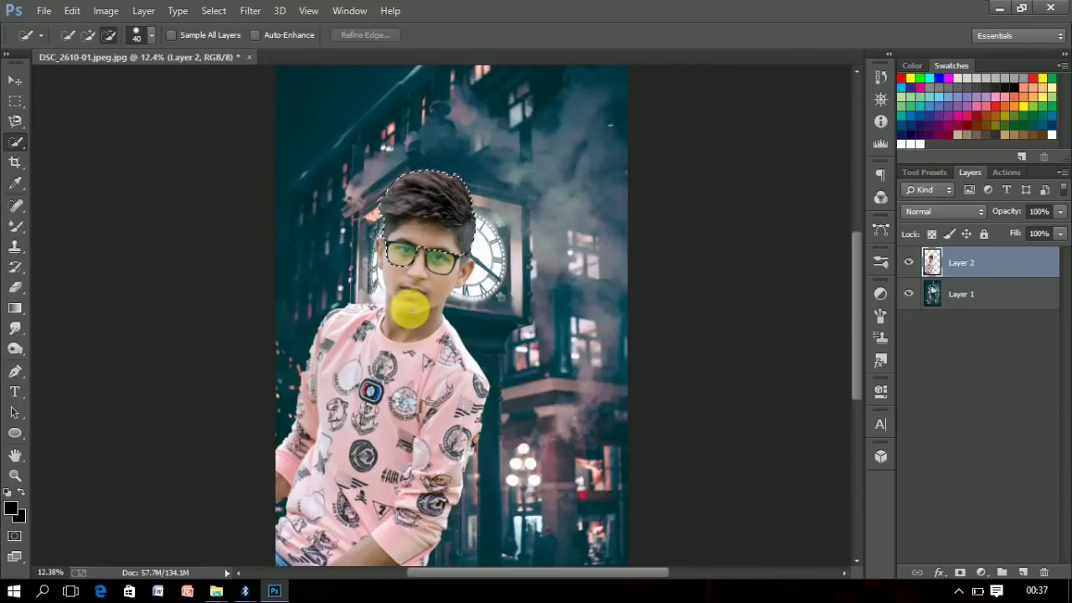
left_click_drag(391, 278, 463, 266)
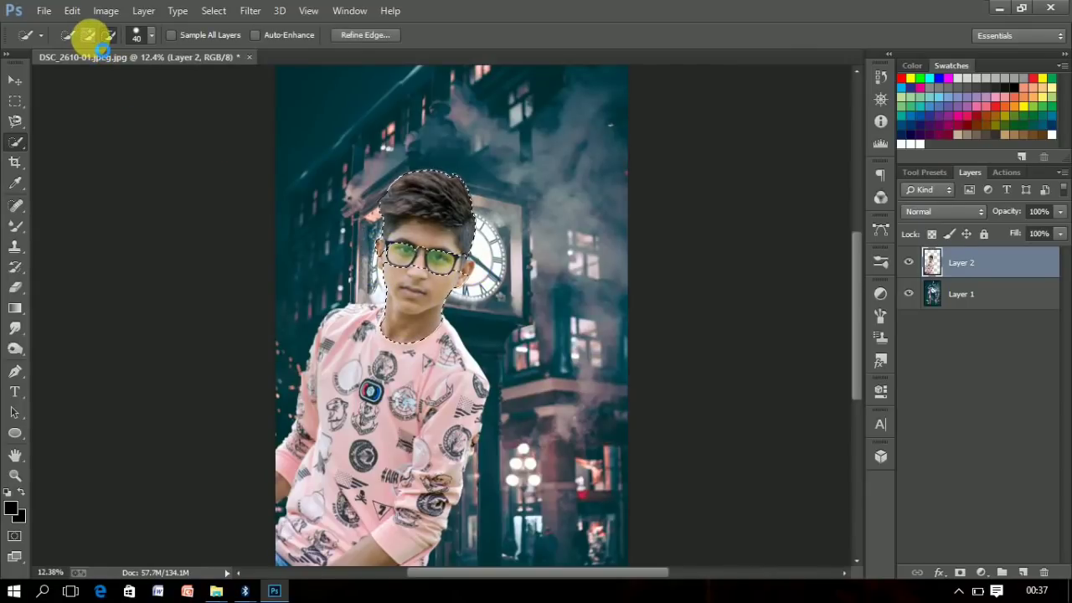
key("ctrl+x")
key("ctrl+z")
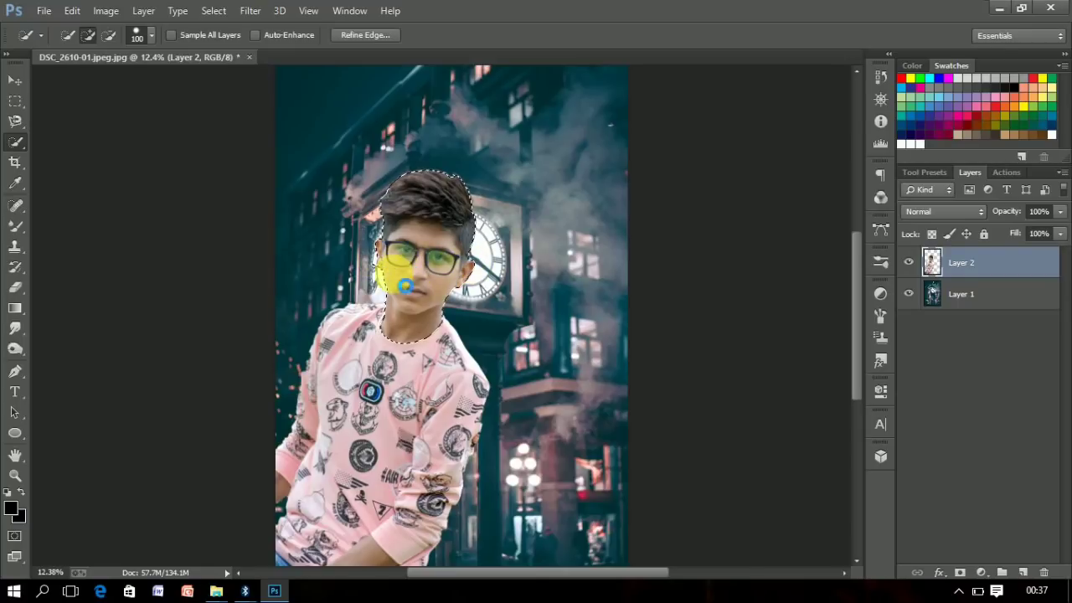
Extend the selection over the shirt and arm, subtracting near the lower arm
scroll(369, 377, "down", 3)
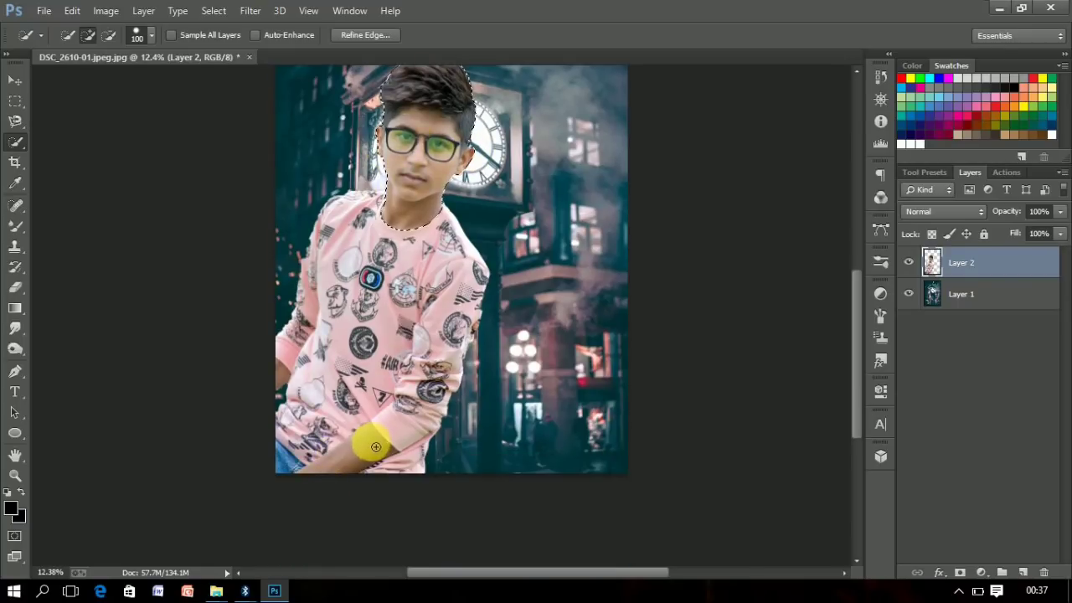
left_click_drag(346, 466, 282, 369)
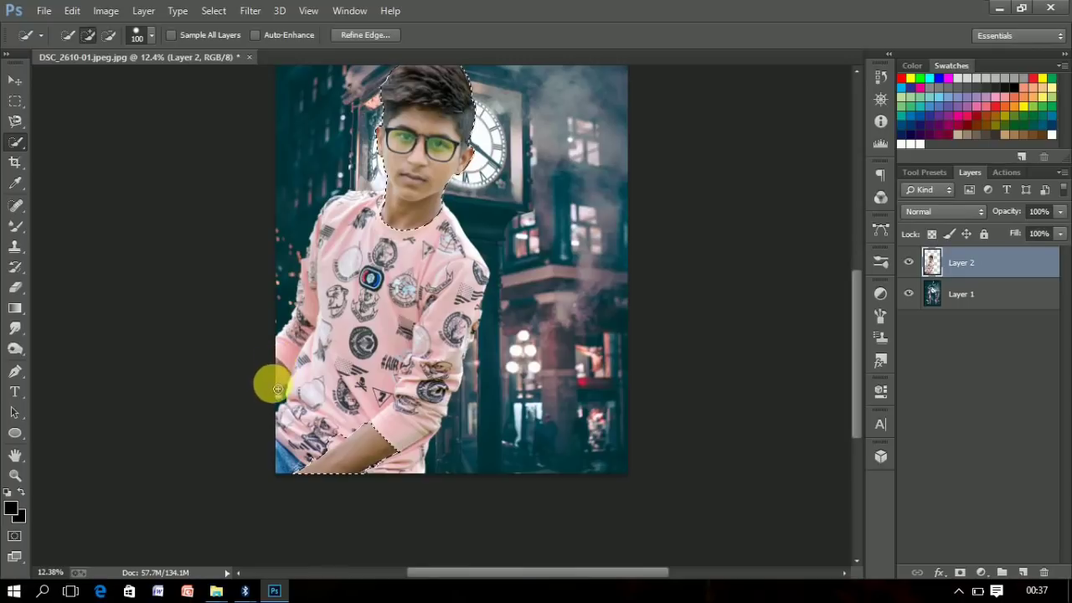
left_click(108, 34)
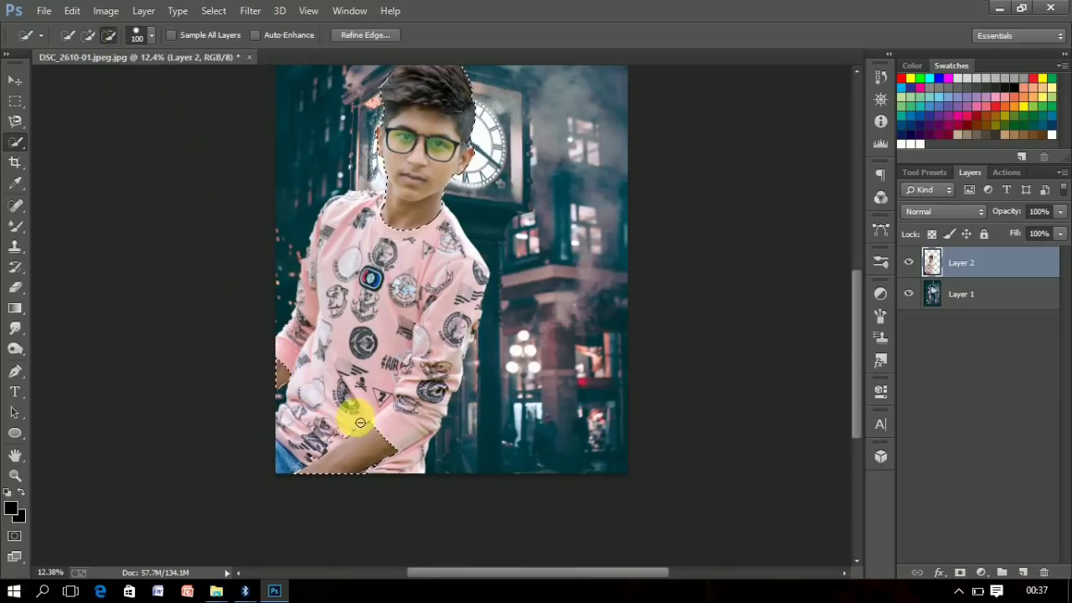
left_click_drag(361, 423, 328, 451)
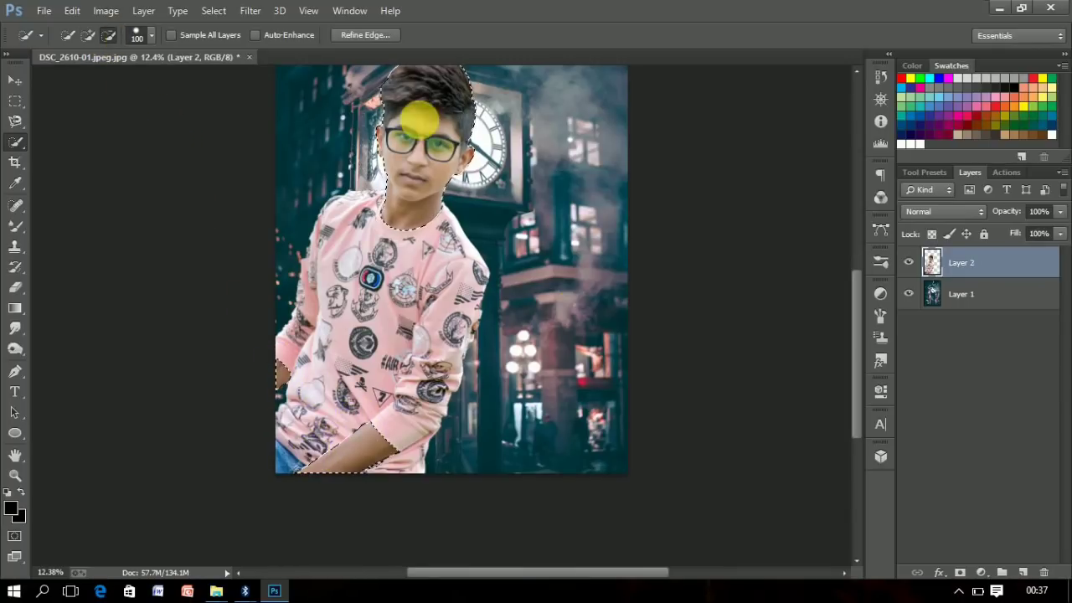
Copy the selection onto new Layer 3 and apply Auto Contrast to it
key("ctrl+j")
key("ctrl+minus")
left_click(109, 11)
left_click(131, 86)
Load the boy's outline, blend a gradient upward across him, then deselect
scroll(453, 240, "up", 2)
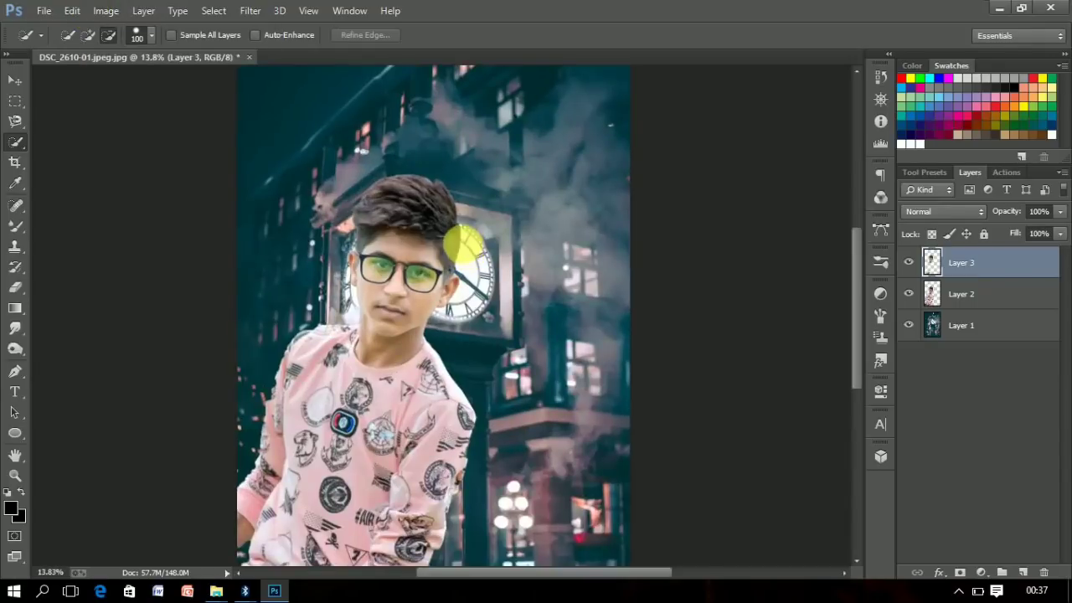
scroll(355, 175, "up", 2)
scroll(353, 175, "up", 2)
scroll(352, 175, "down", 3)
scroll(390, 240, "down", 3)
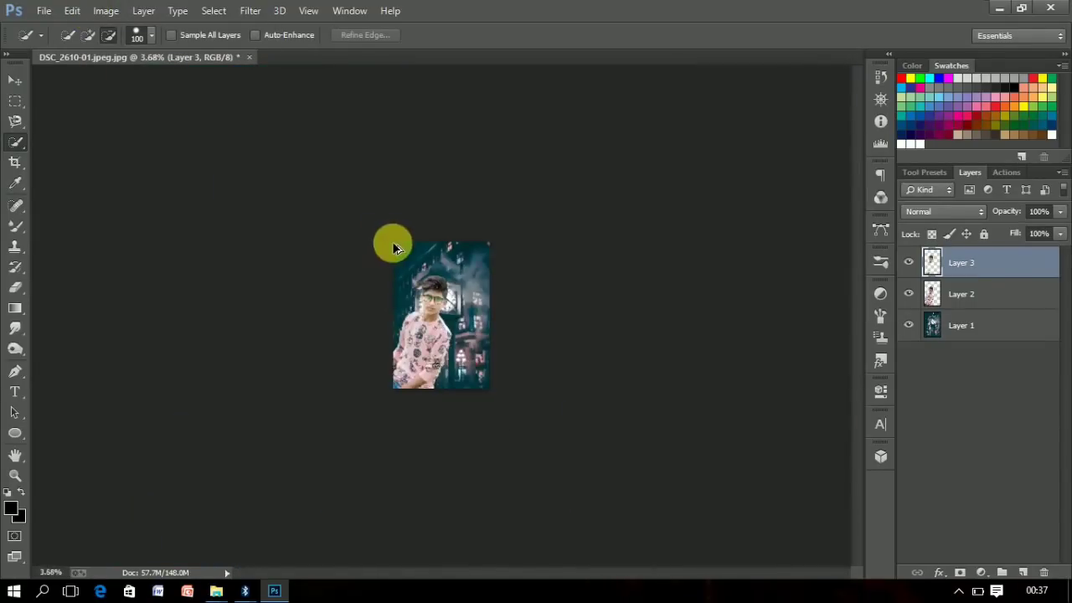
scroll(452, 287, "up", 3)
left_click(932, 262, "ctrl")
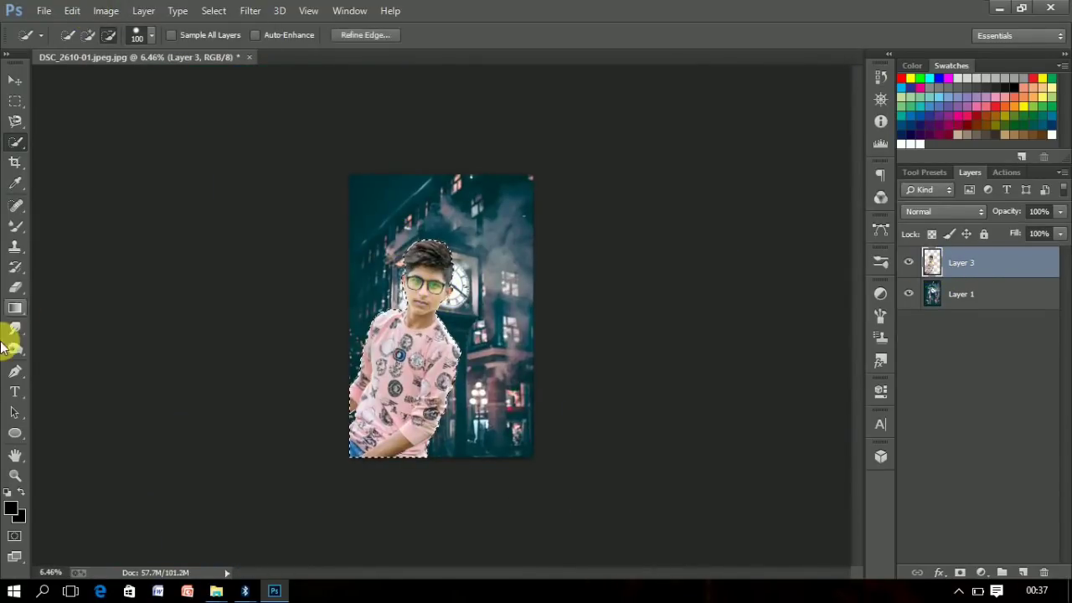
left_click(14, 308)
left_click_drag(427, 503, 411, 383)
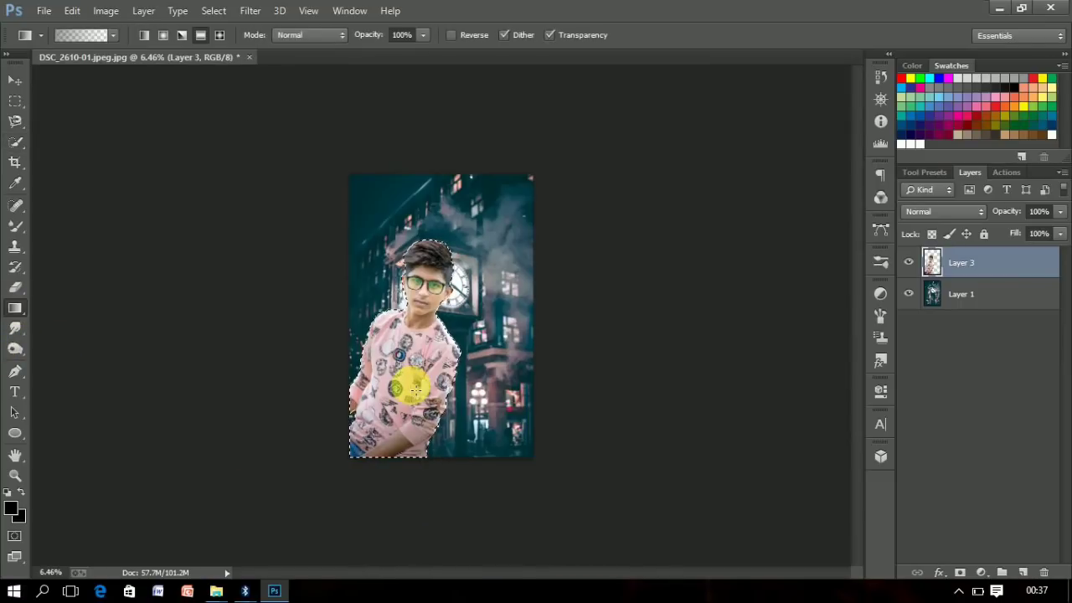
left_click(16, 140)
right_click(488, 256)
left_click(514, 256)
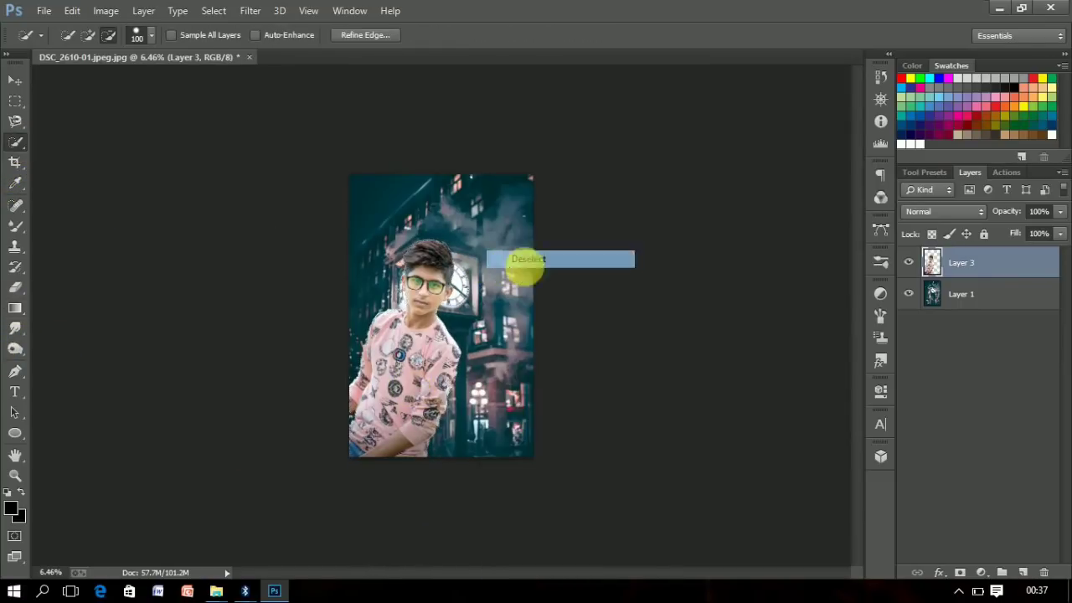
Blur the city background layer with a 10-pixel Gaussian Blur
left_click(1022, 310)
left_click(250, 10)
mouse_move(258, 199)
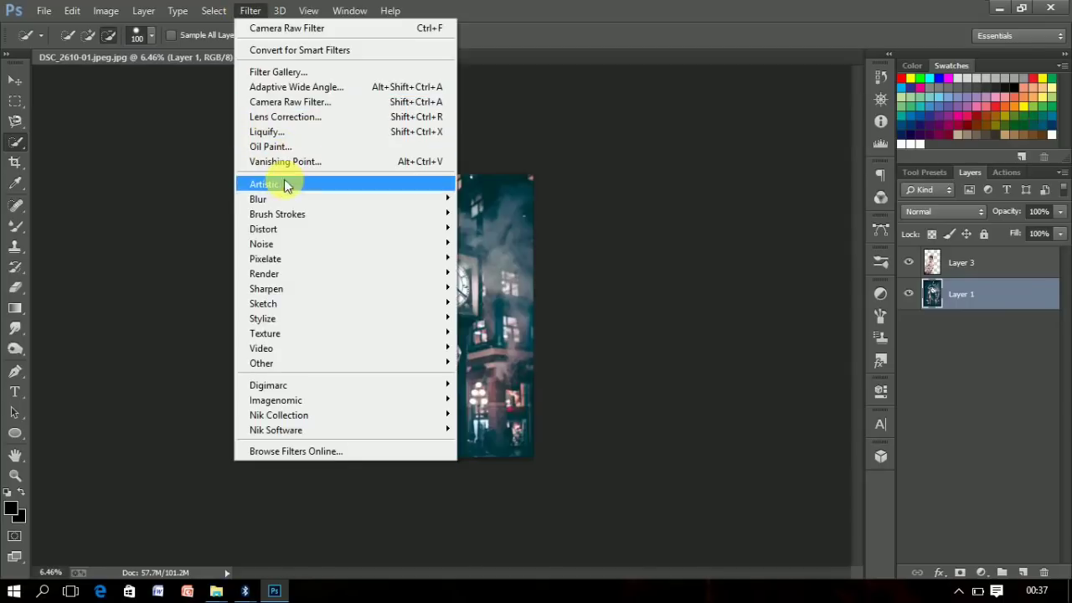
left_click(527, 308)
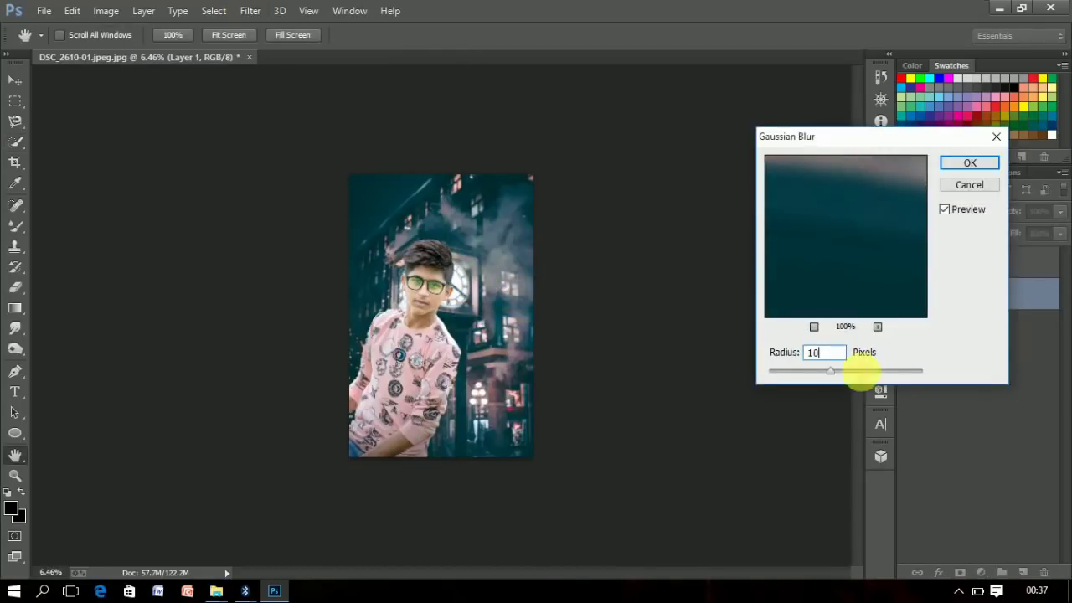
key("Return")
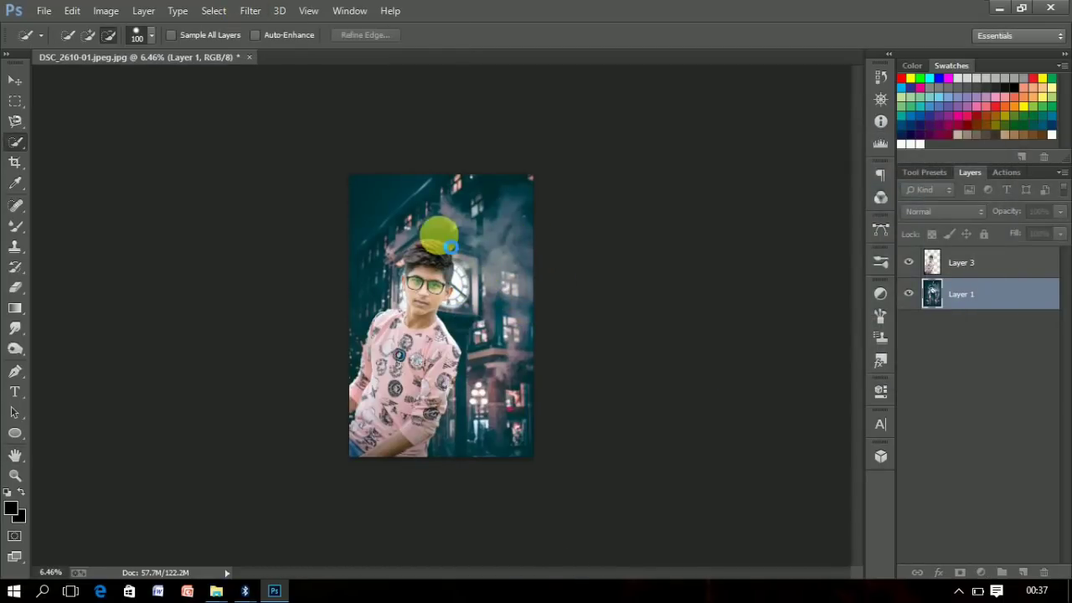
Add a Hue/Saturation adjustment layer with Saturation +18 and Lightness −14
left_click(981, 572)
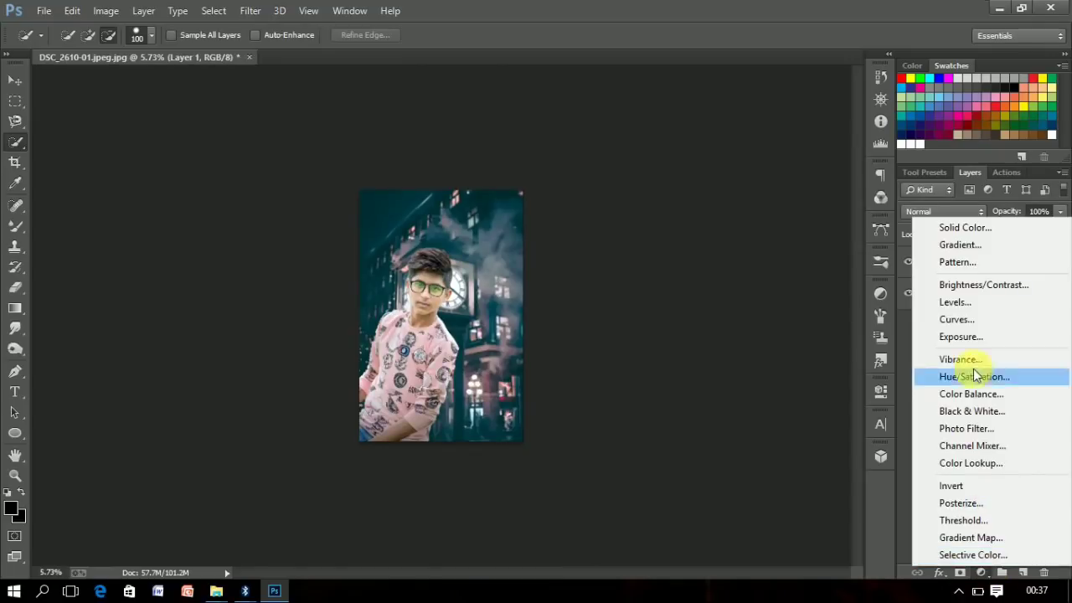
left_click(972, 375)
left_click_drag(782, 241, 760, 274)
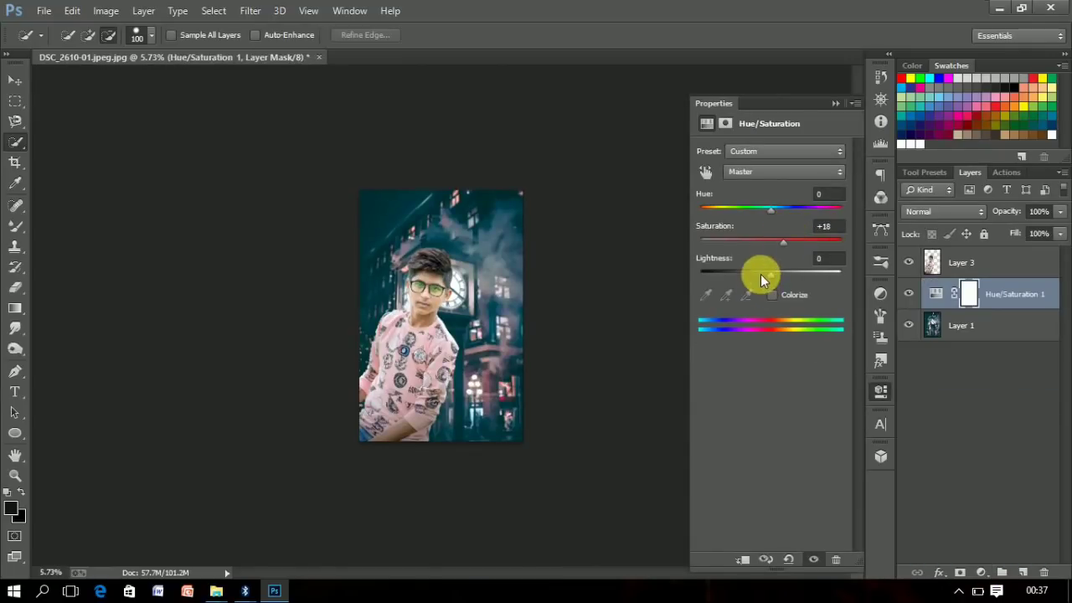
left_click(835, 103)
scroll(470, 249, "up", 2)
Add new Layer 4 and set up a large circular magic-ring brush
left_click(1022, 572)
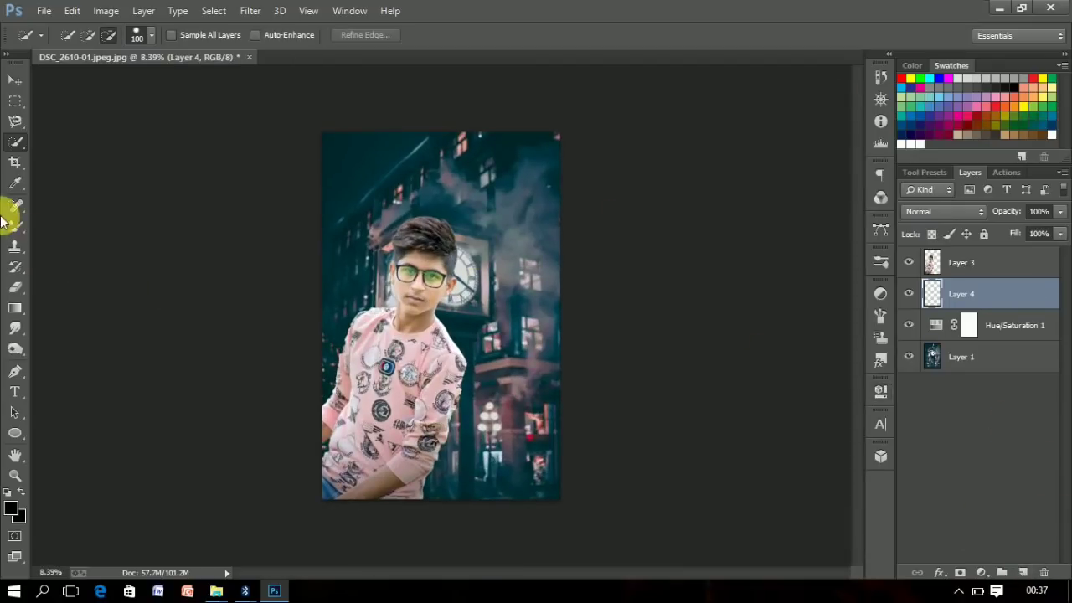
left_click(15, 226)
left_click(83, 226)
right_click(480, 260)
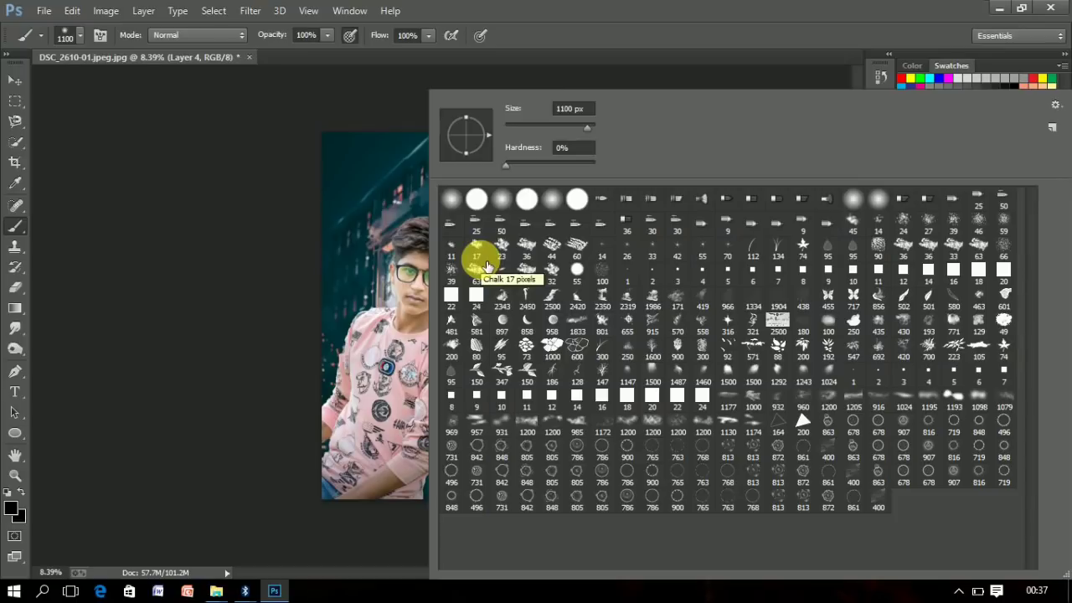
left_click(611, 473)
key("Return")
key("bracketright")
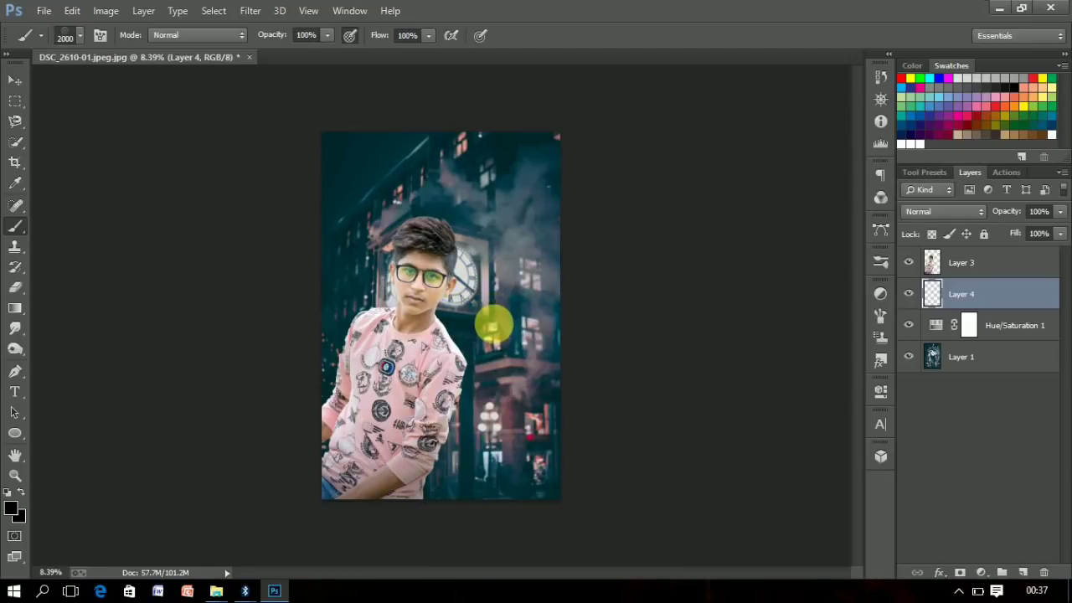
key("bracketright")
key("bracketright")
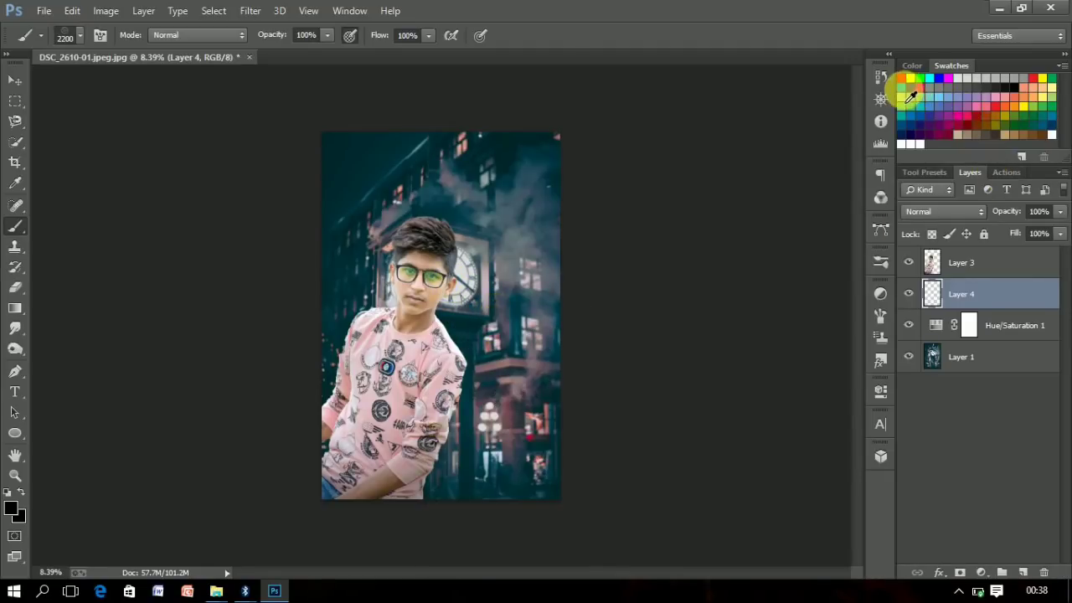
Stamp light-blue rings onto the scene, including one at the top right
left_click(948, 104)
left_click(525, 316)
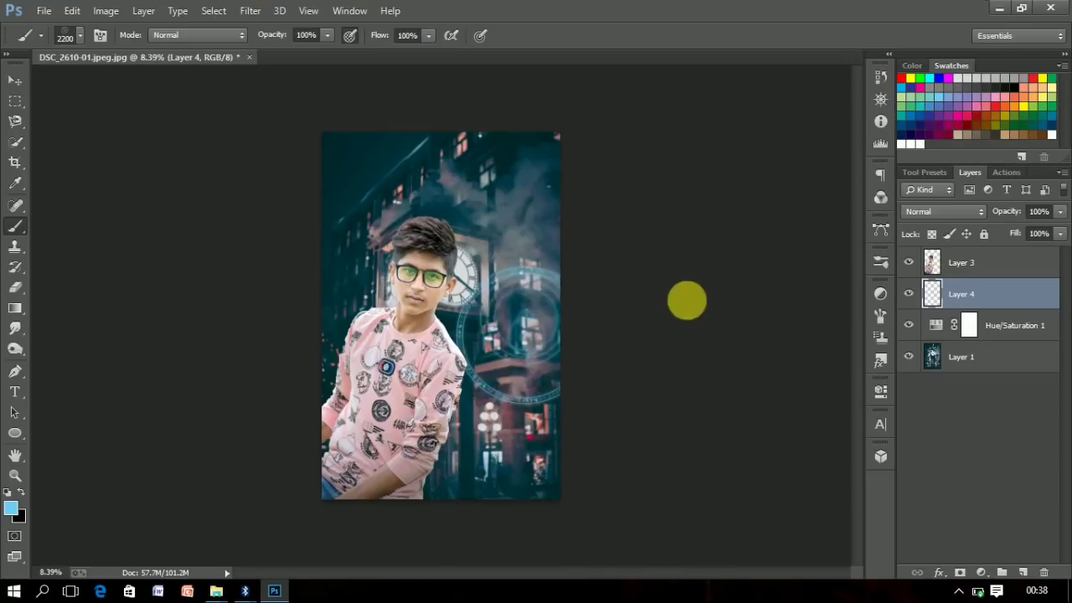
scroll(503, 293, "up", 3)
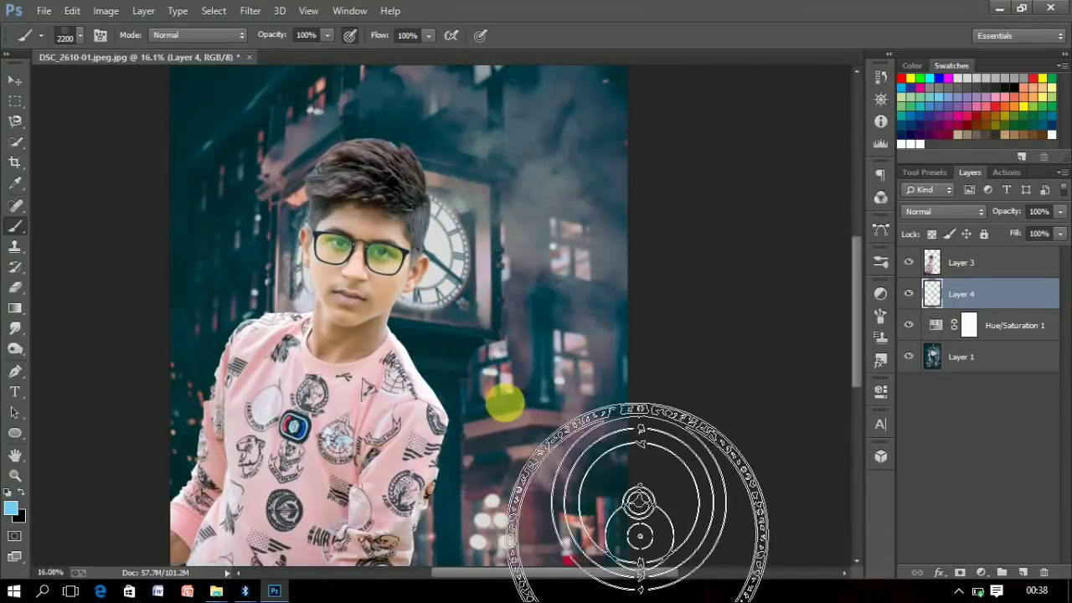
scroll(536, 293, "down", 2)
scroll(546, 289, "up", 2)
scroll(462, 359, "down", 2)
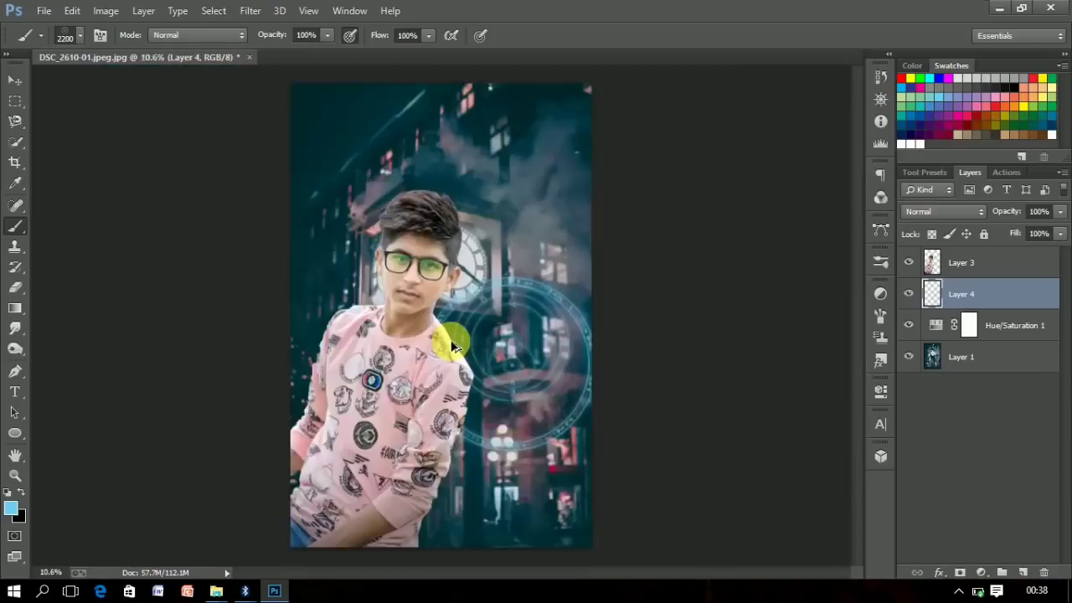
scroll(447, 335, "down", 1)
scroll(395, 335, "up", 1)
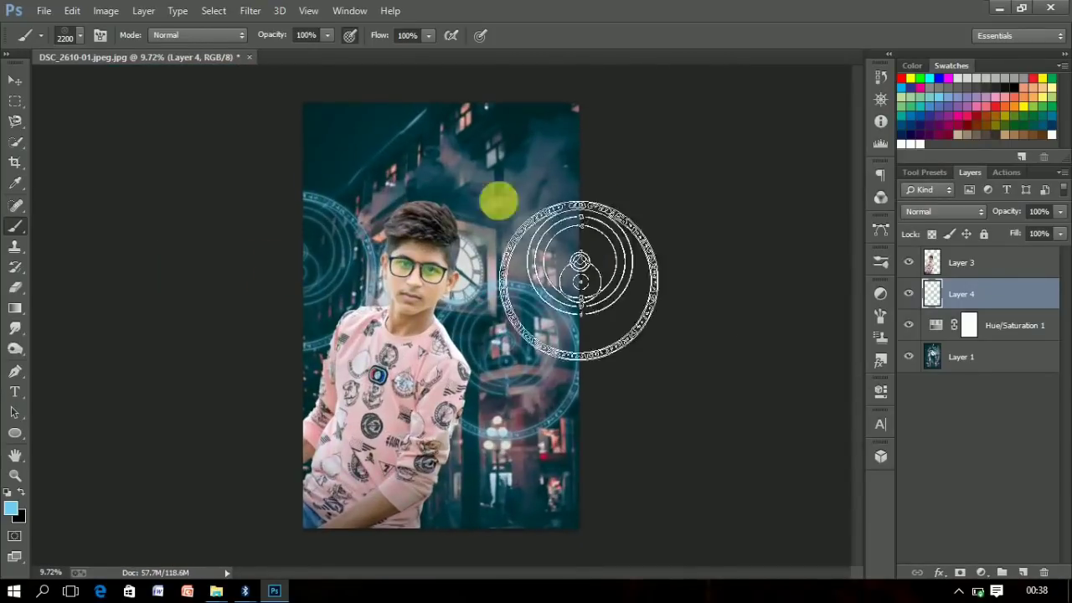
left_click(543, 119)
Stamp a large ring at the image top using a bigger ring brush, then pick white paint
right_click(552, 285)
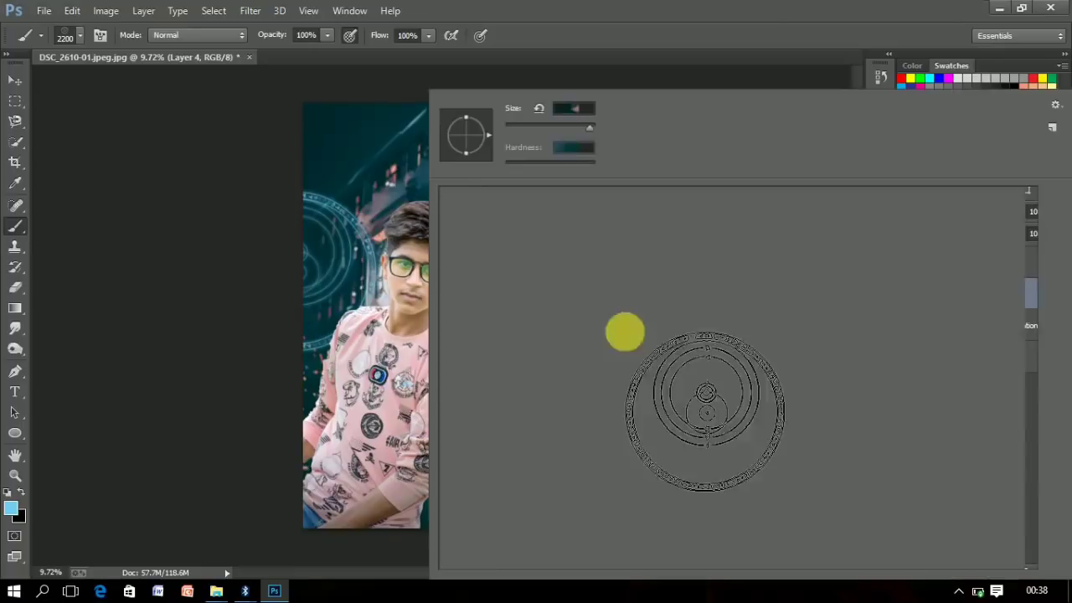
double_click(614, 480)
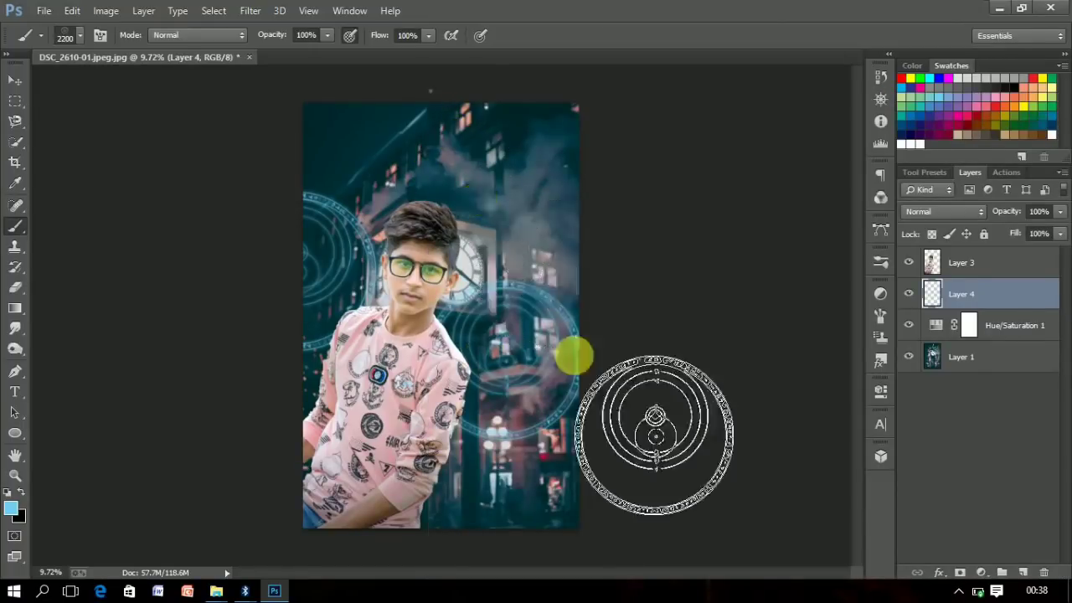
right_click(651, 476)
double_click(515, 474)
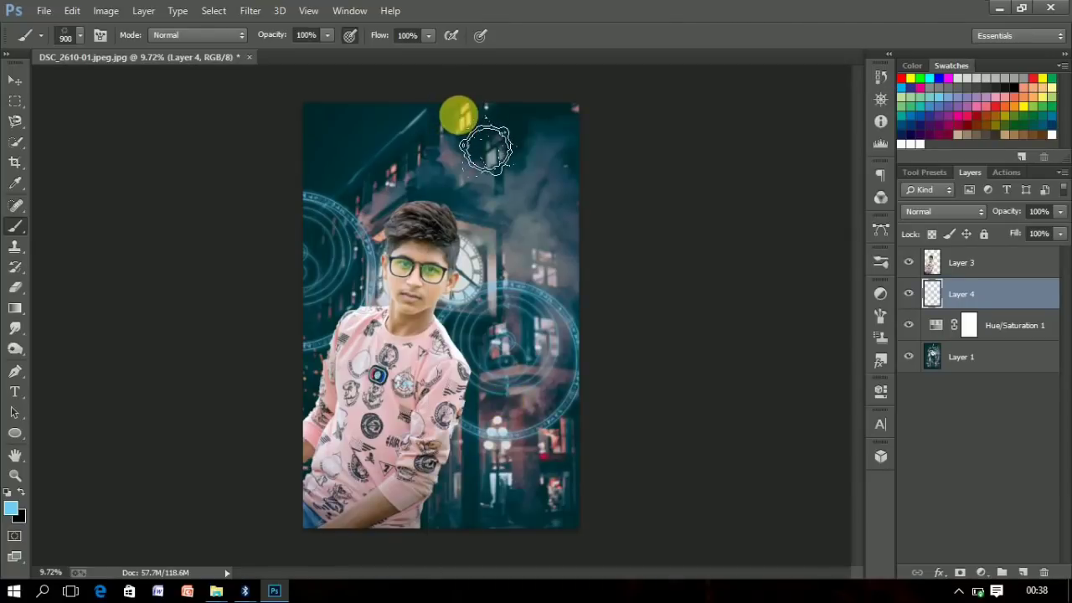
key("bracketright")
key("bracketright")
key("bracketright")
left_click(481, 167)
scroll(610, 165, "up", 3)
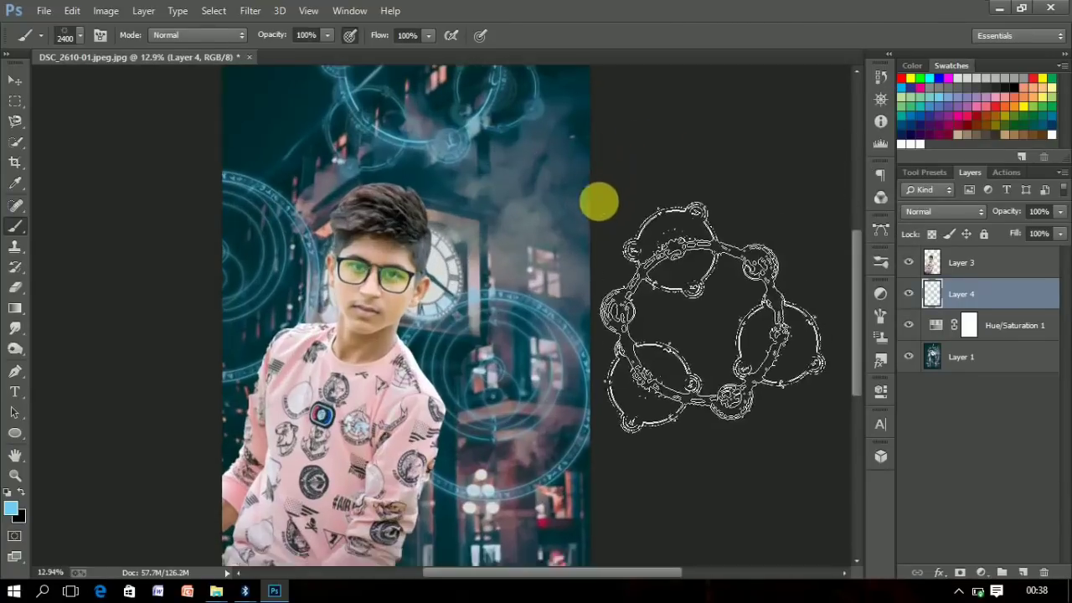
scroll(598, 203, "down", 5)
scroll(507, 478, "up", 4)
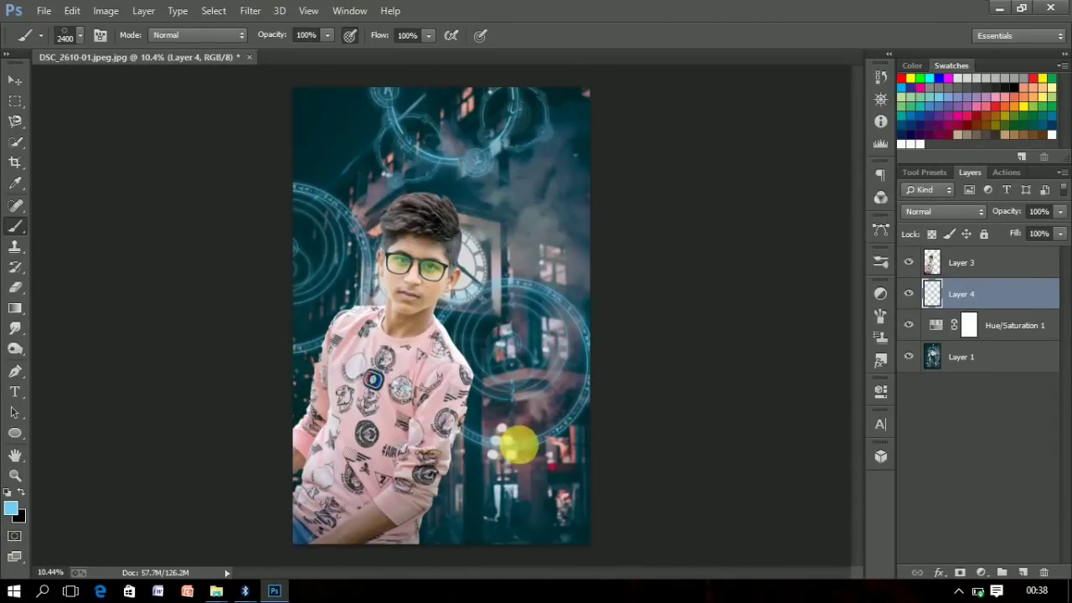
scroll(586, 462, "down", 1)
scroll(503, 478, "down", 3)
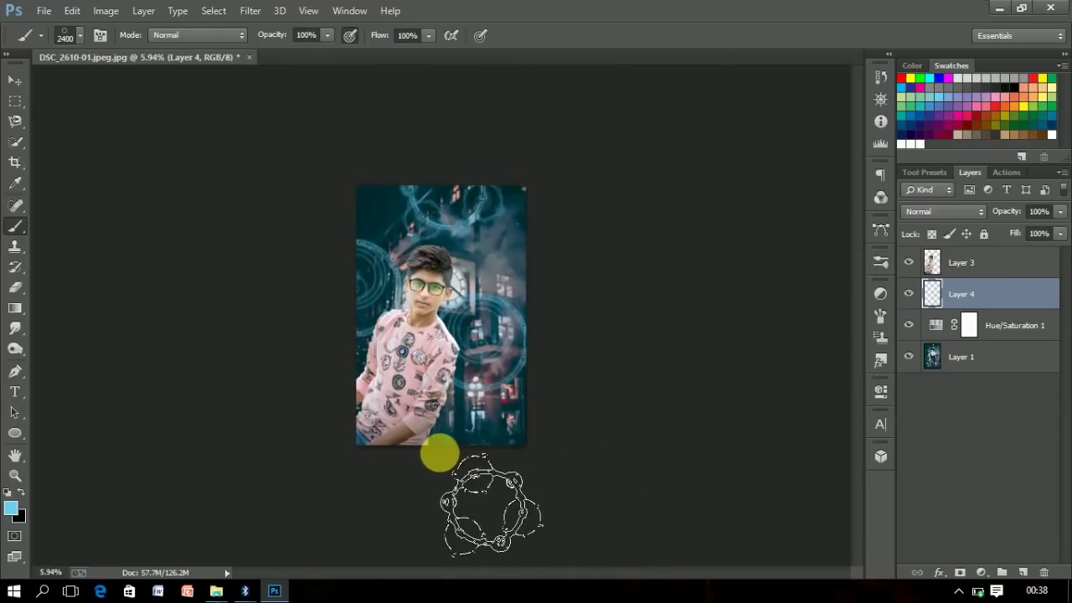
scroll(507, 273, "up", 3)
scroll(524, 205, "up", 2)
scroll(524, 205, "down", 2)
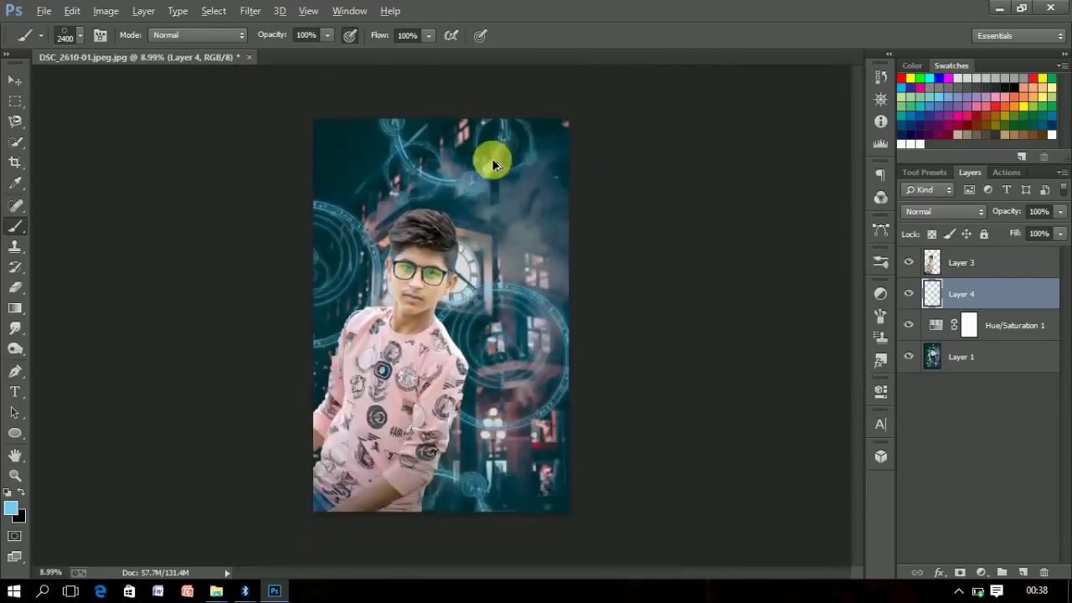
left_click(910, 143)
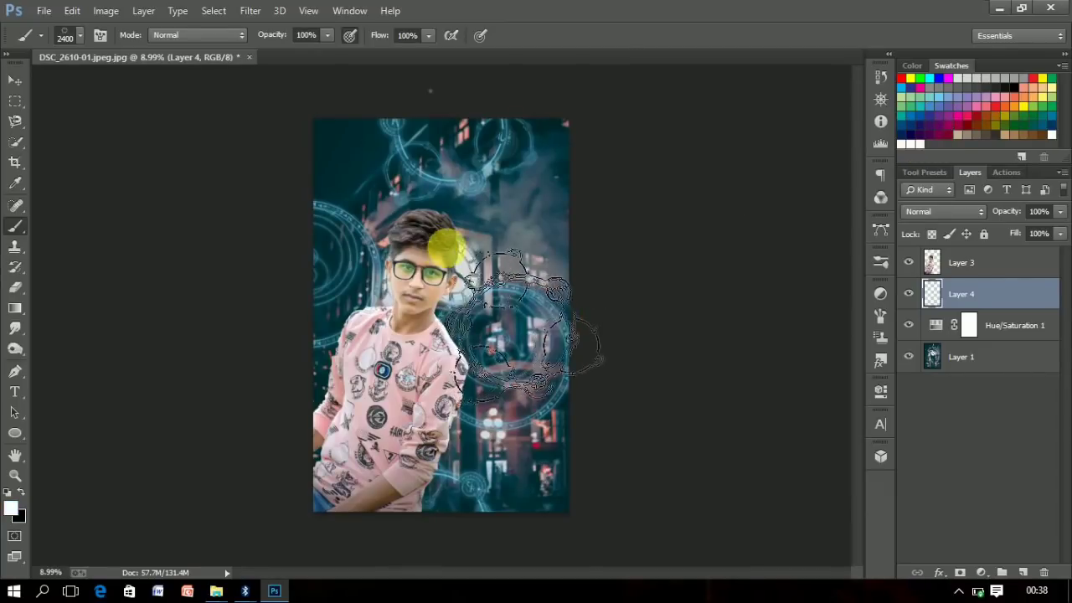
Add white rings near the top right using other ring brush presets
right_click(455, 239)
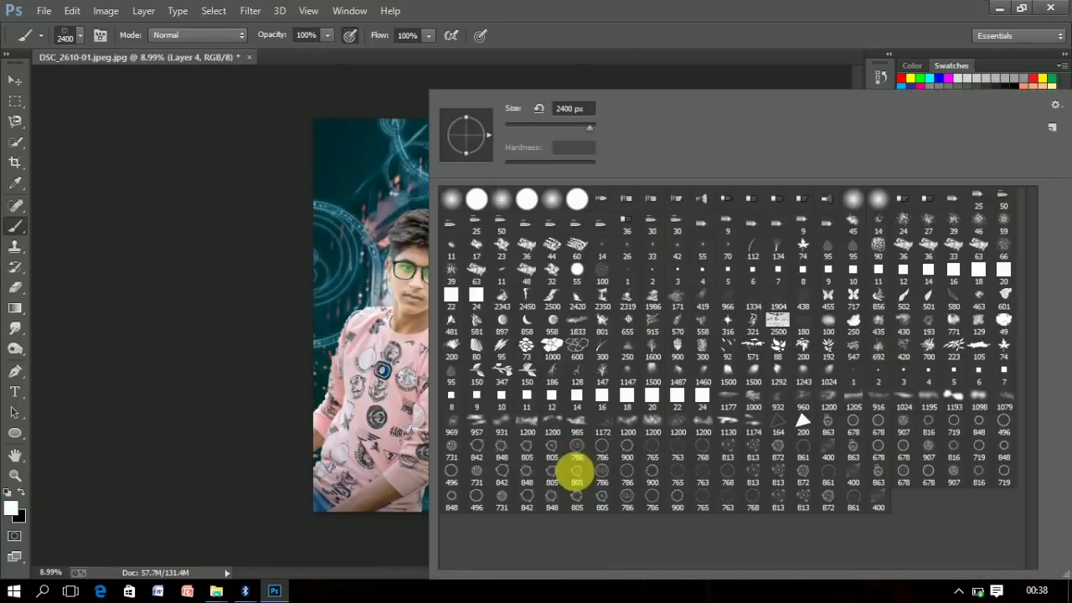
double_click(636, 505)
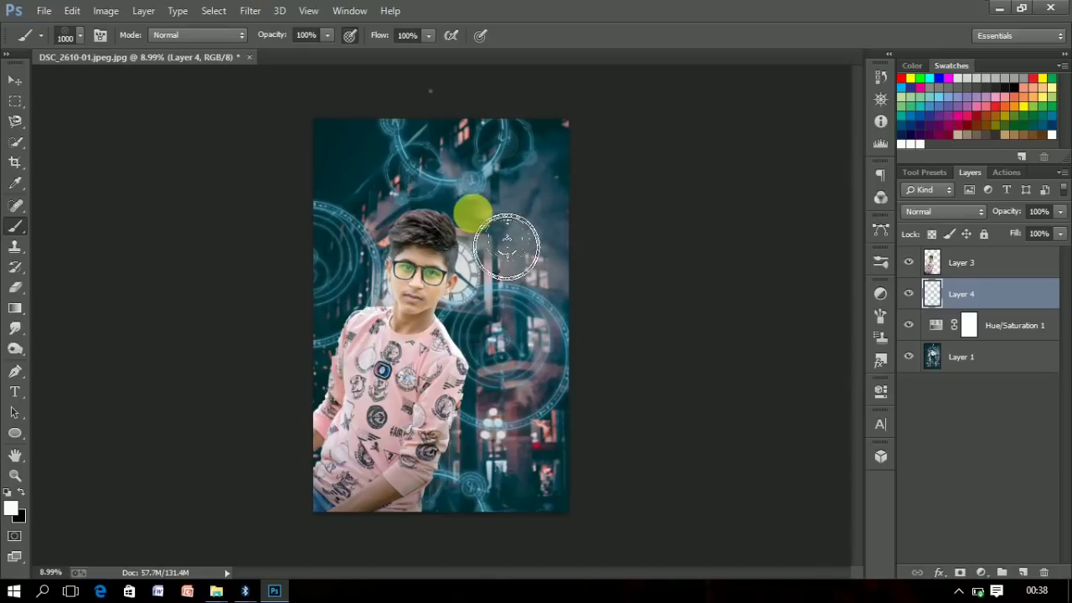
right_click(531, 266)
double_click(511, 242)
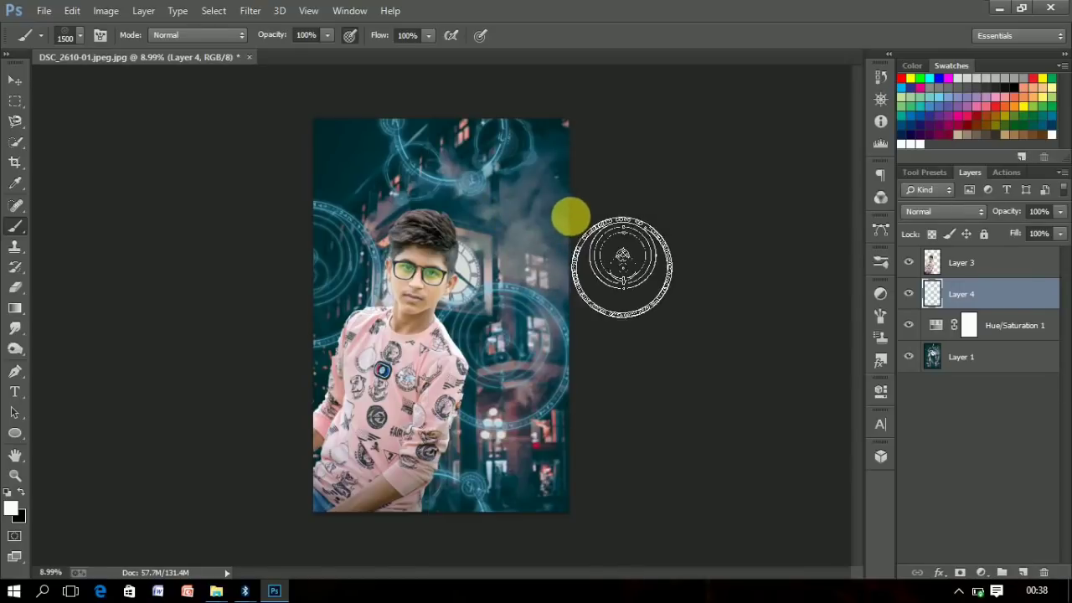
scroll(587, 335, "up", 3)
Duplicate the circles layer as Layer 4 copy and merge the visible layers
key("ctrl+j")
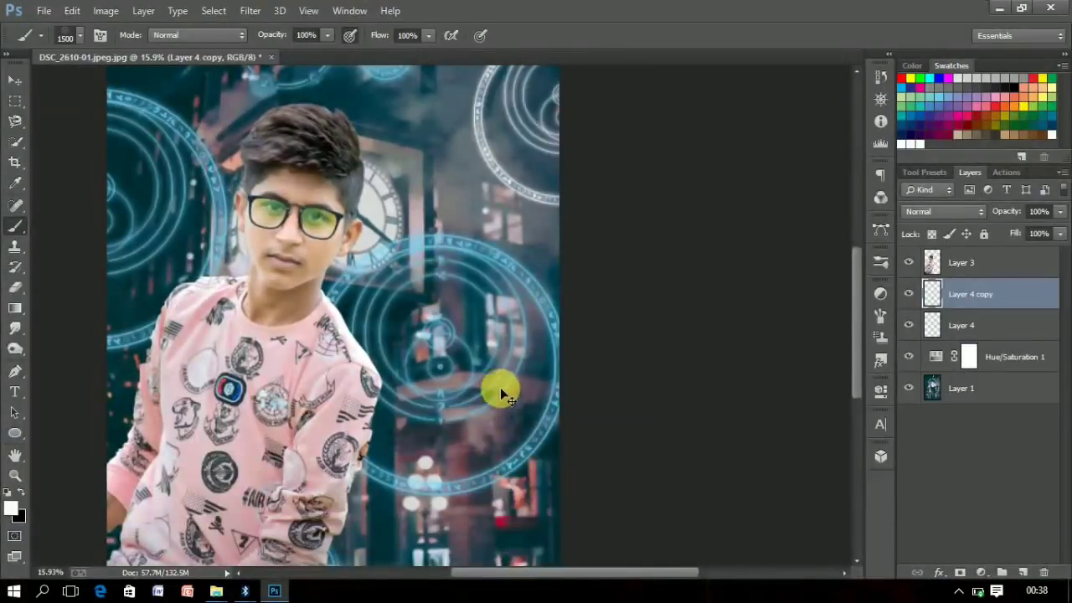
scroll(489, 379, "down", 3)
scroll(438, 239, "down", 1)
scroll(444, 243, "up", 1)
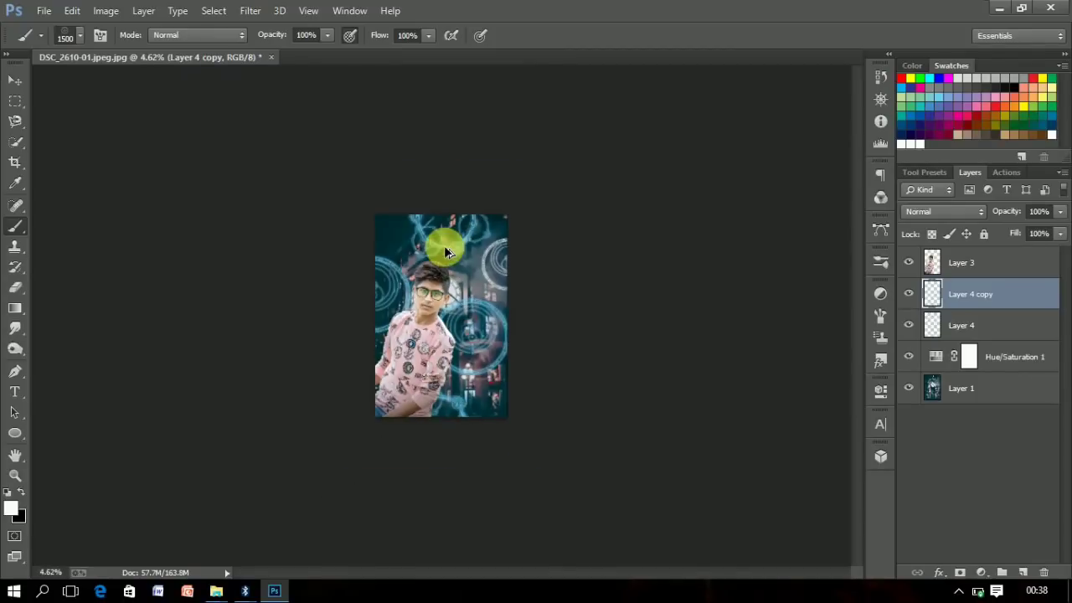
scroll(425, 245, "up", 1)
scroll(423, 240, "down", 2)
scroll(456, 173, "up", 2)
scroll(457, 173, "down", 3)
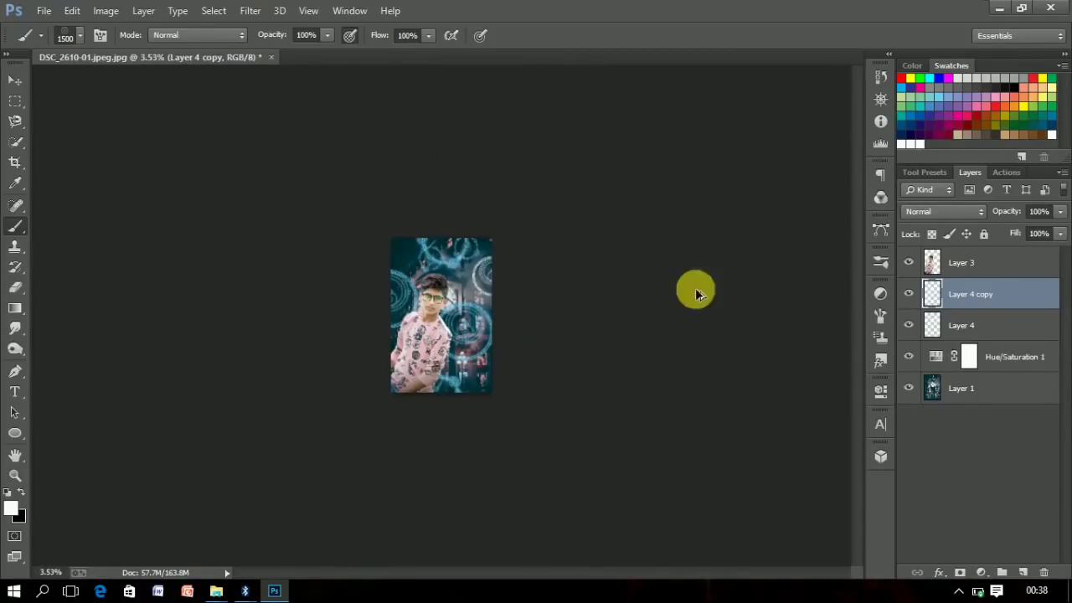
right_click(1002, 267)
left_click(729, 494)
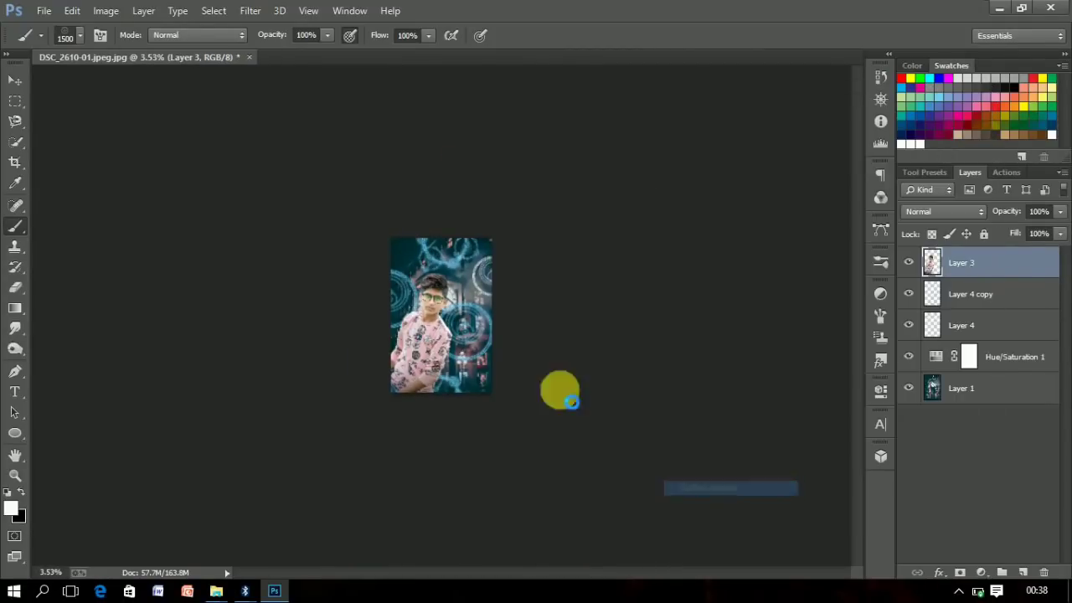
Merge the two circle layers and soften them with a 2-pixel Gaussian Blur
left_click(996, 327)
key("Delete")
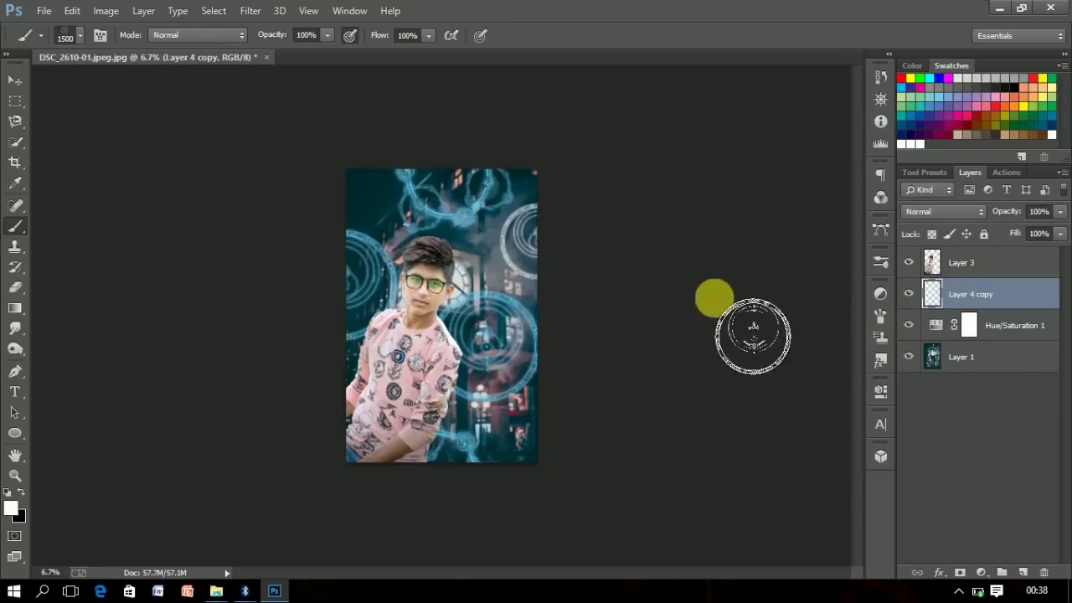
scroll(713, 296, "up", 2)
left_click(250, 10)
mouse_move(258, 199)
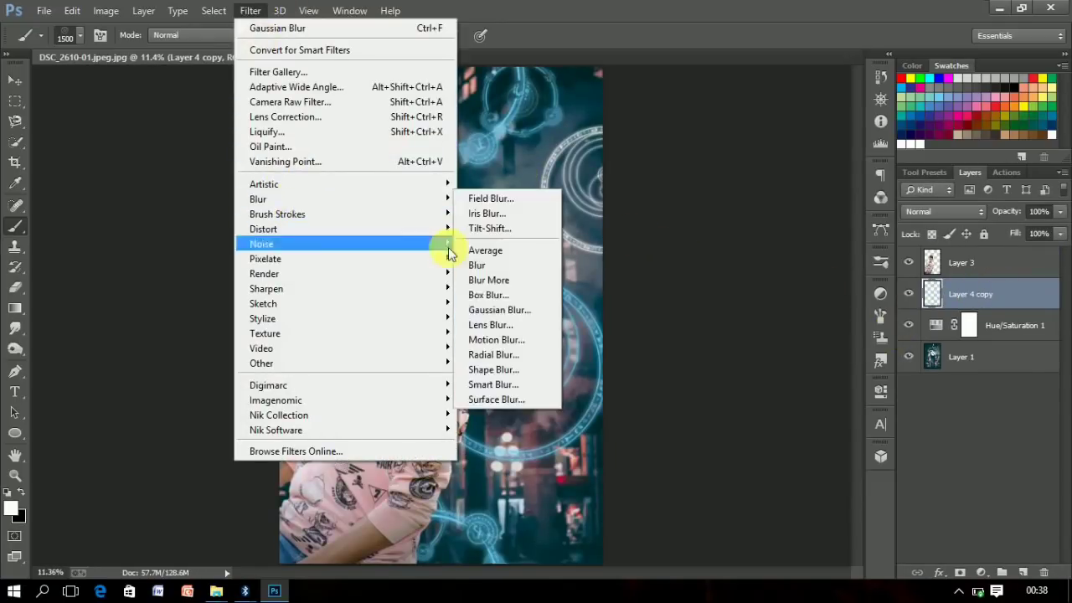
left_click(466, 306)
key("b")
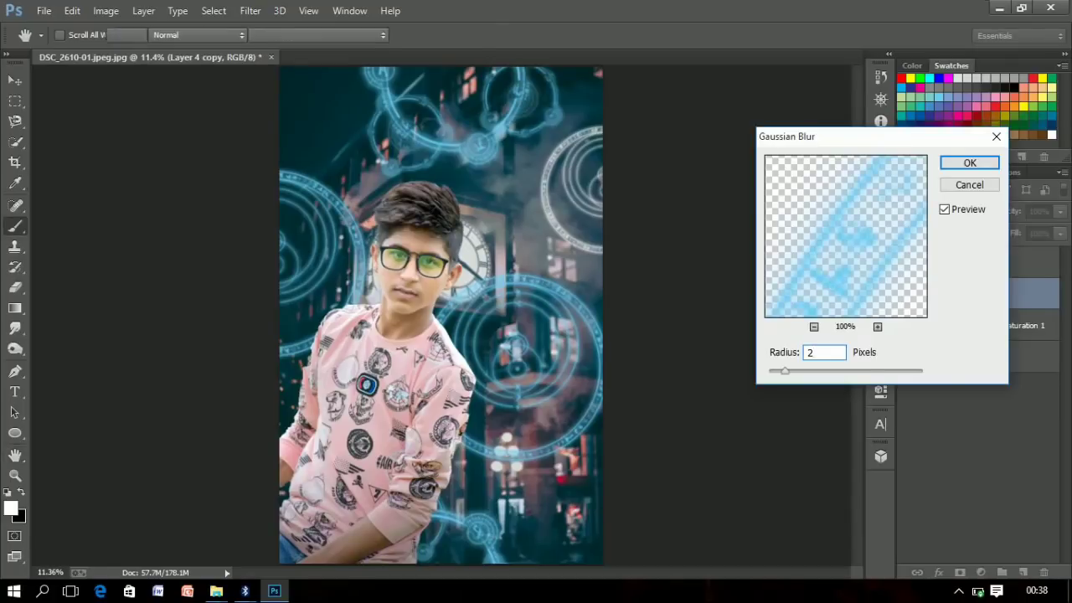
key("Return")
key("ctrl+j")
scroll(444, 268, "down", 2)
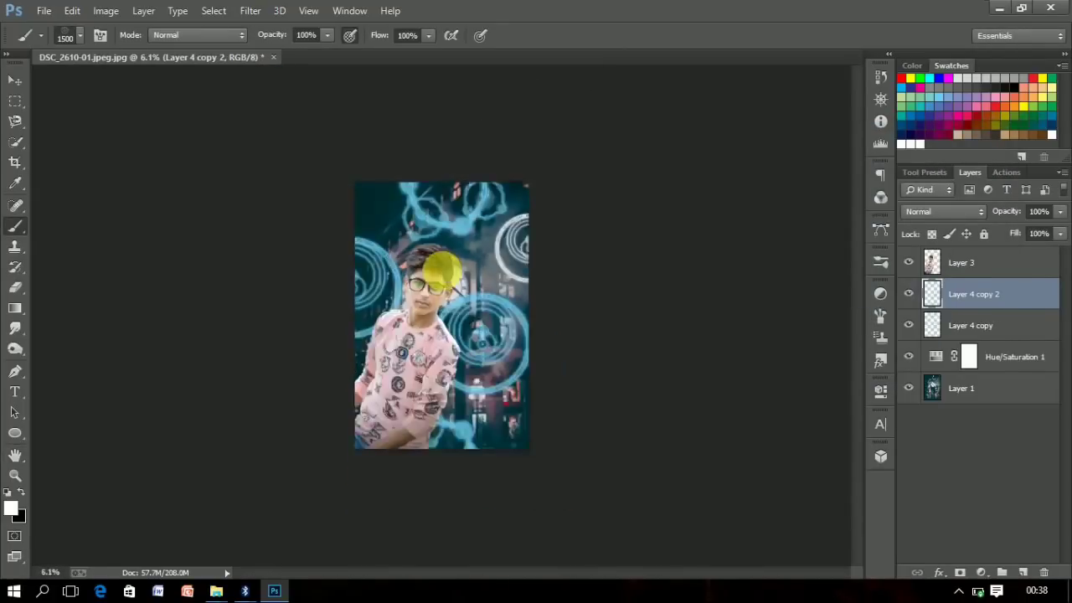
scroll(450, 209, "up", 2)
key("ctrl+z")
Add an empty Layer 4 above the boy's Layer 3 and enlarge the brush to 1700
scroll(436, 226, "down", 3)
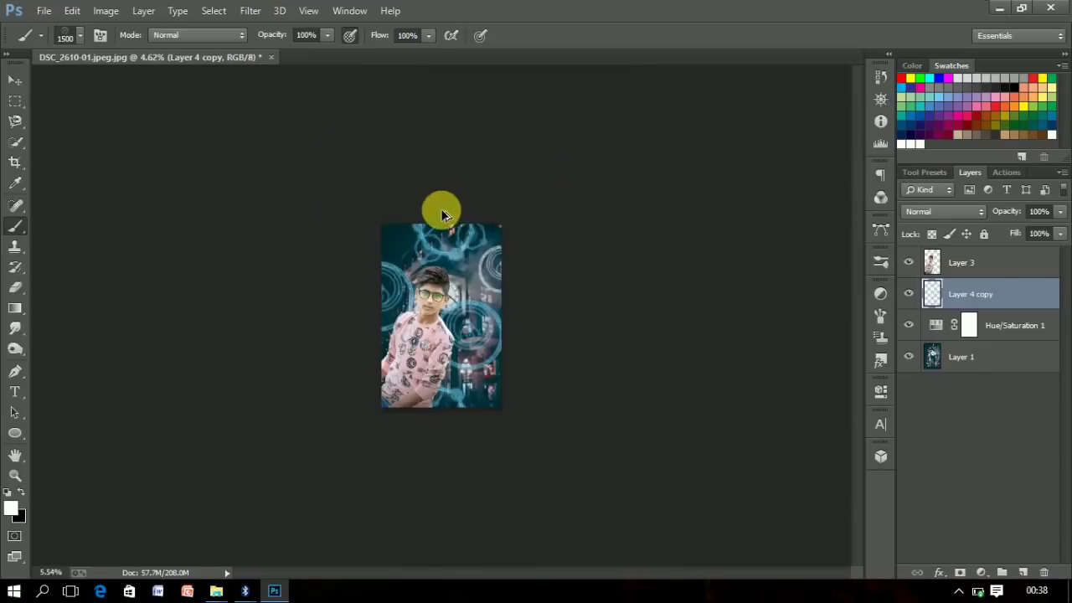
scroll(427, 236, "up", 2)
scroll(427, 236, "up", 2)
scroll(411, 251, "down", 1)
left_click(1005, 262)
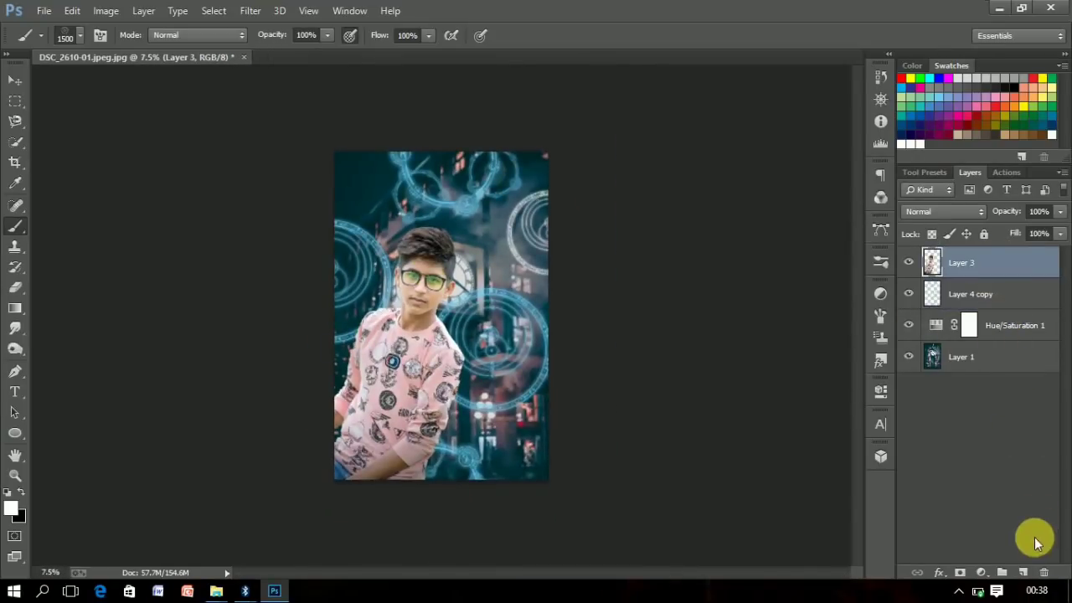
left_click(1024, 573)
scroll(323, 407, "up", 1)
key("bracketright")
key("bracketright")
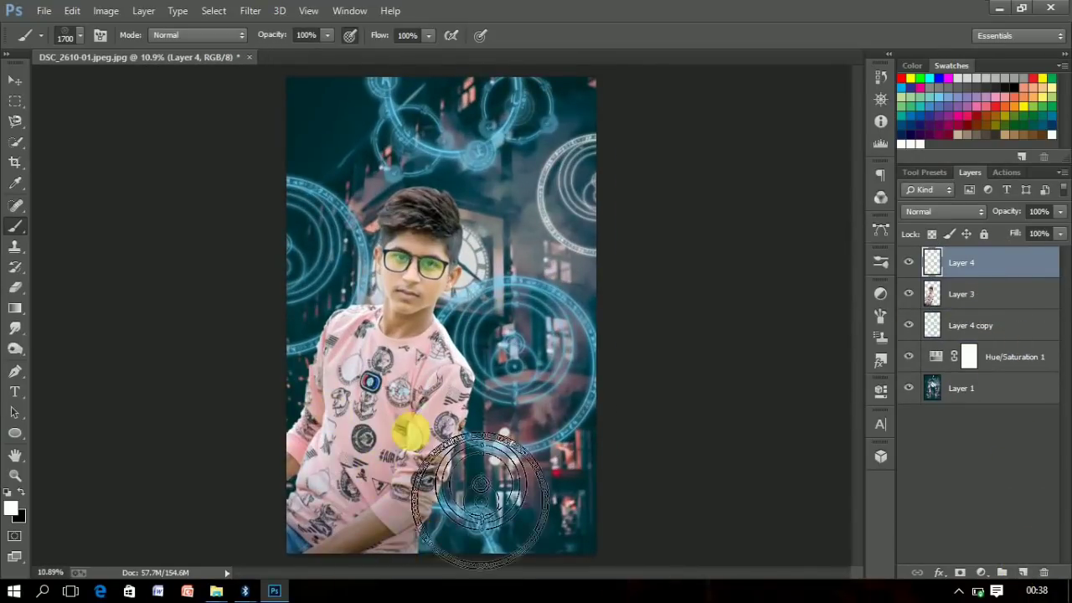
Choose a large circular rune brush, enlarge it to 2000, and stamp a white ring on the lower arm
right_click(387, 365)
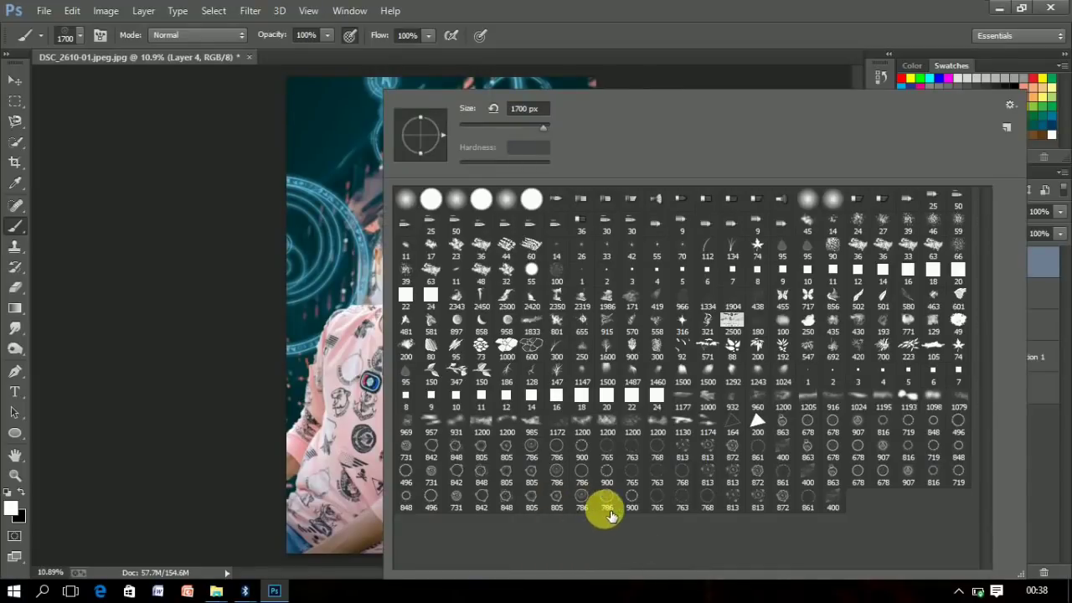
double_click(634, 505)
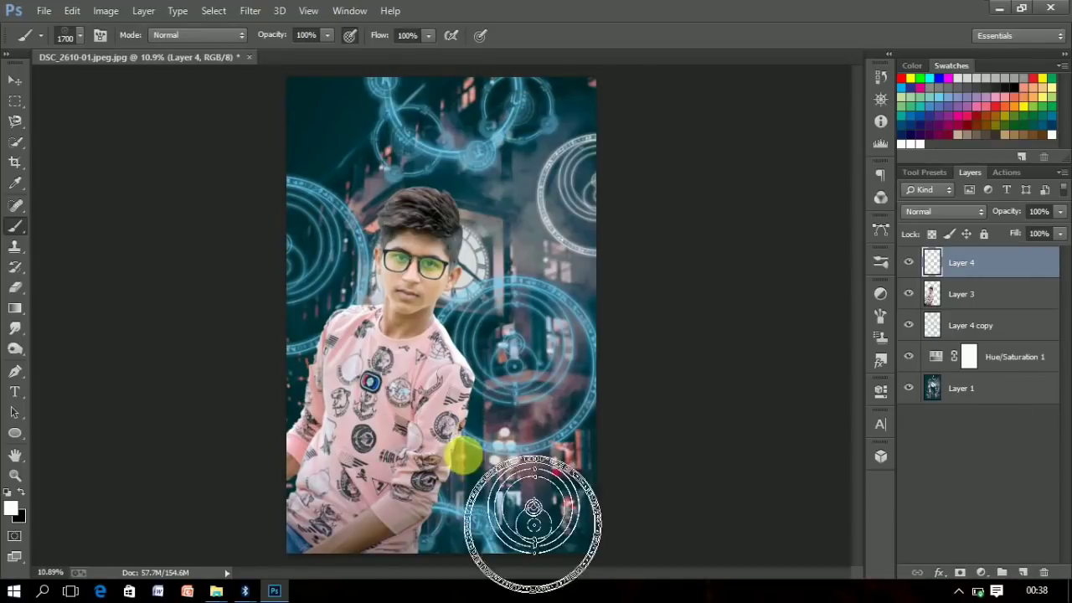
right_click(641, 523)
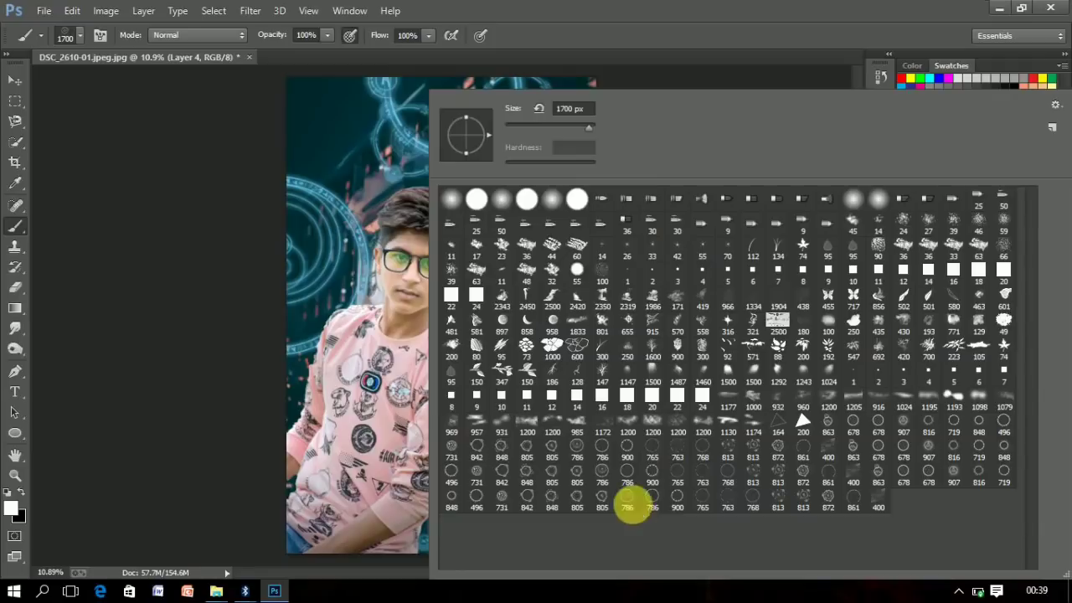
left_click(632, 495)
left_click(360, 403)
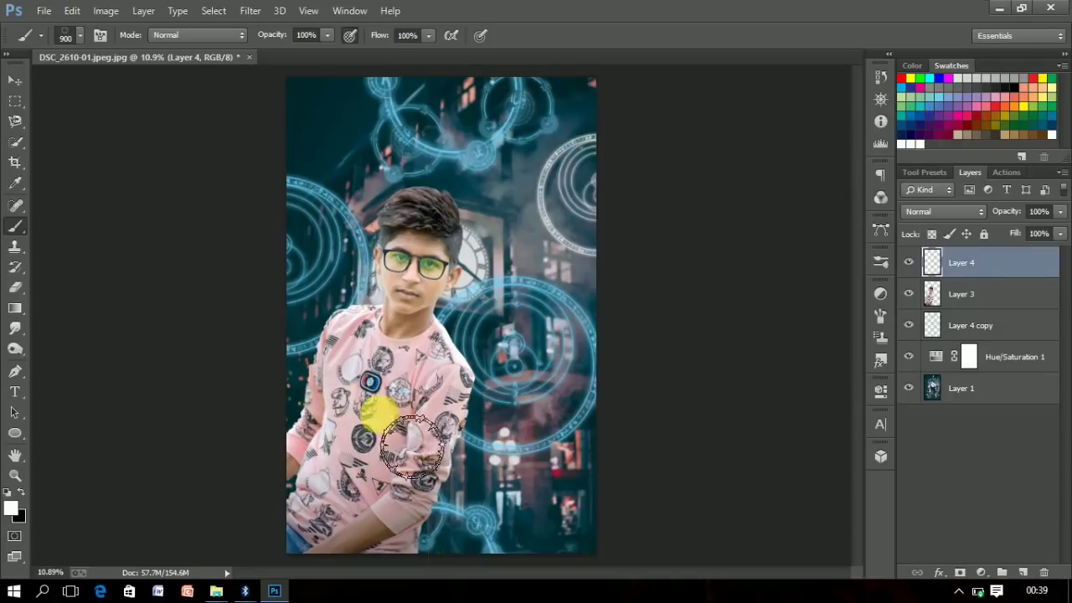
key("bracketright")
key("bracketright")
key("bracketright")
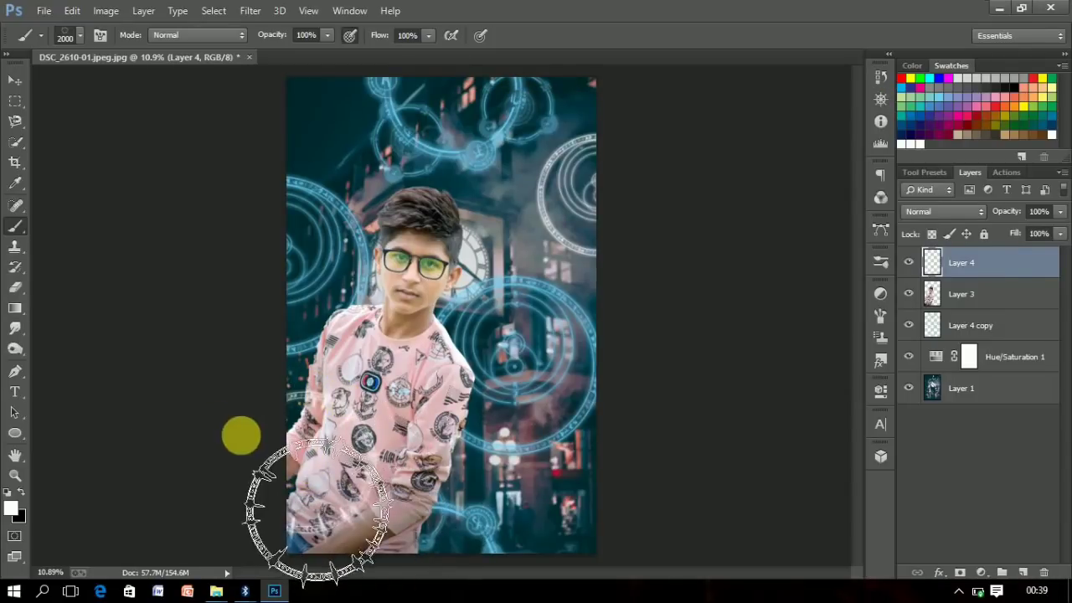
key("ctrl+minus")
scroll(505, 443, "up", 5)
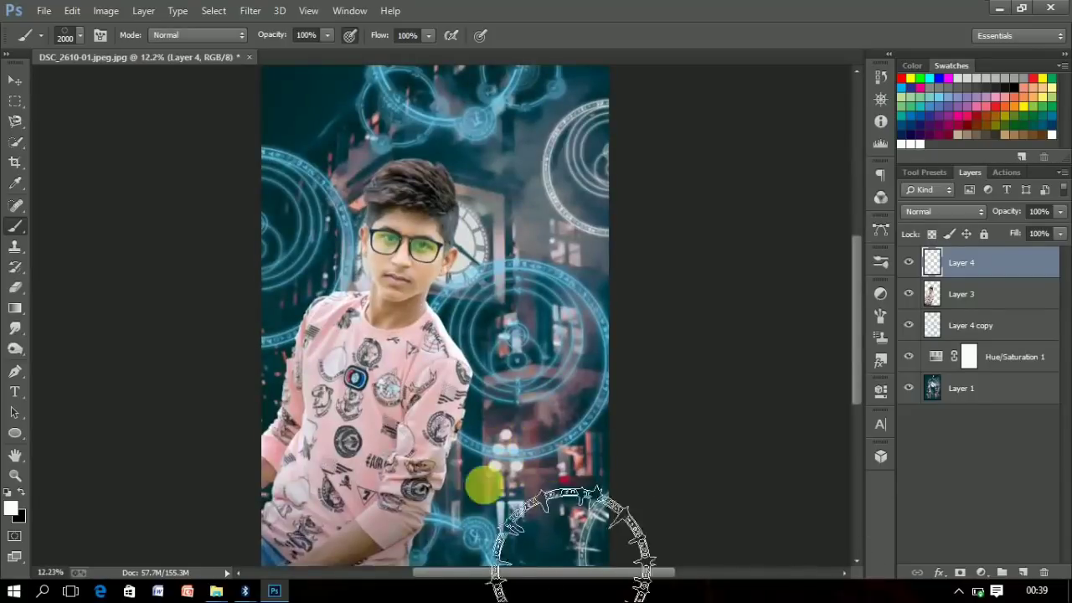
scroll(112, 342, "down", 3)
scroll(299, 407, "down", 2)
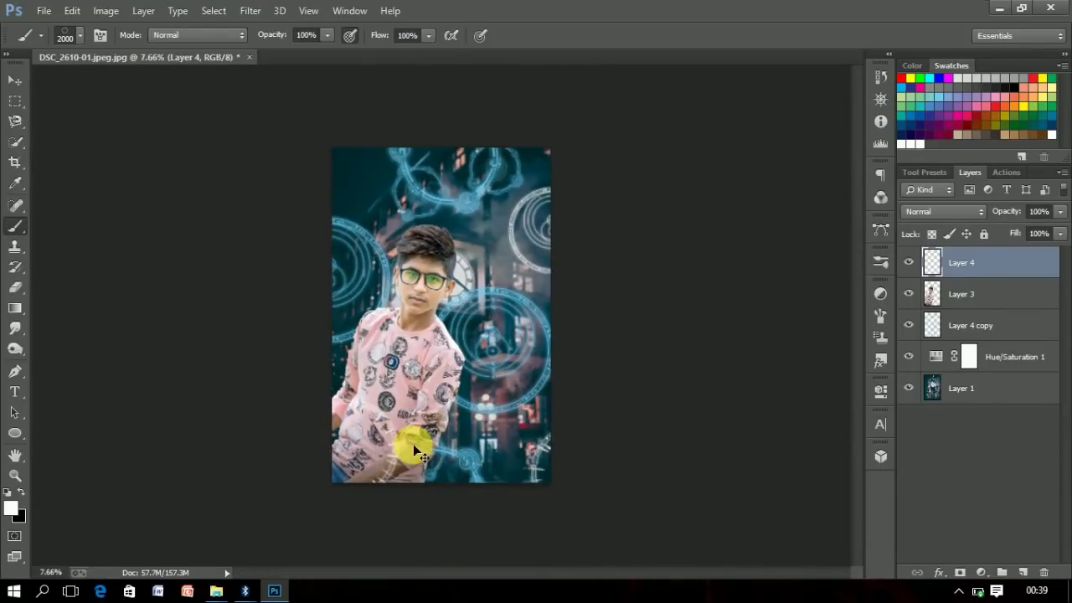
Duplicate the ring layer as Layer 4 copy 2
key("ctrl+j")
scroll(383, 407, "up", 1)
scroll(371, 383, "up", 2)
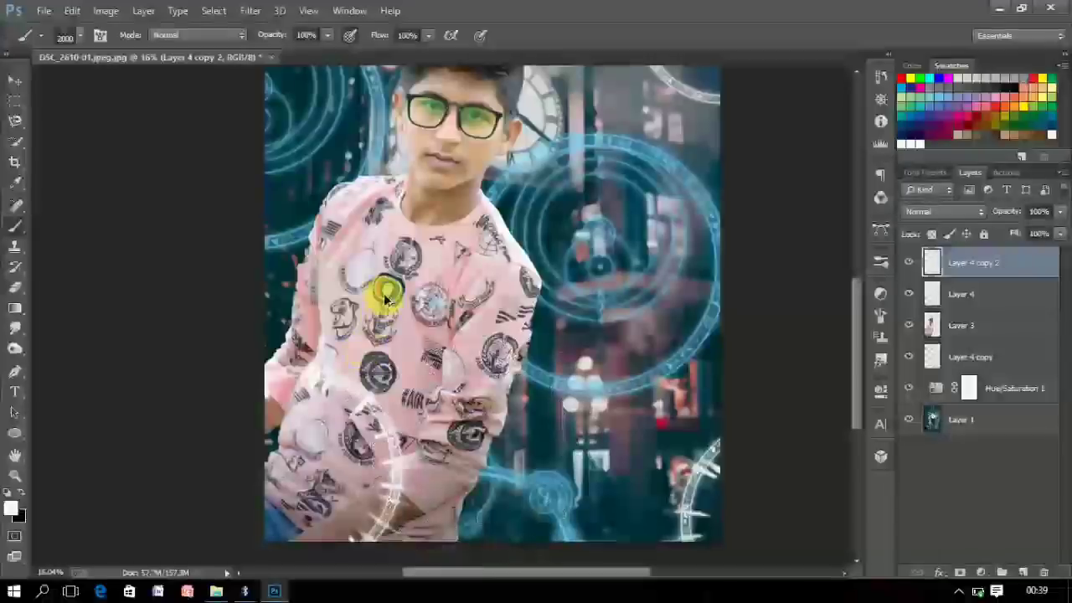
left_click(249, 10)
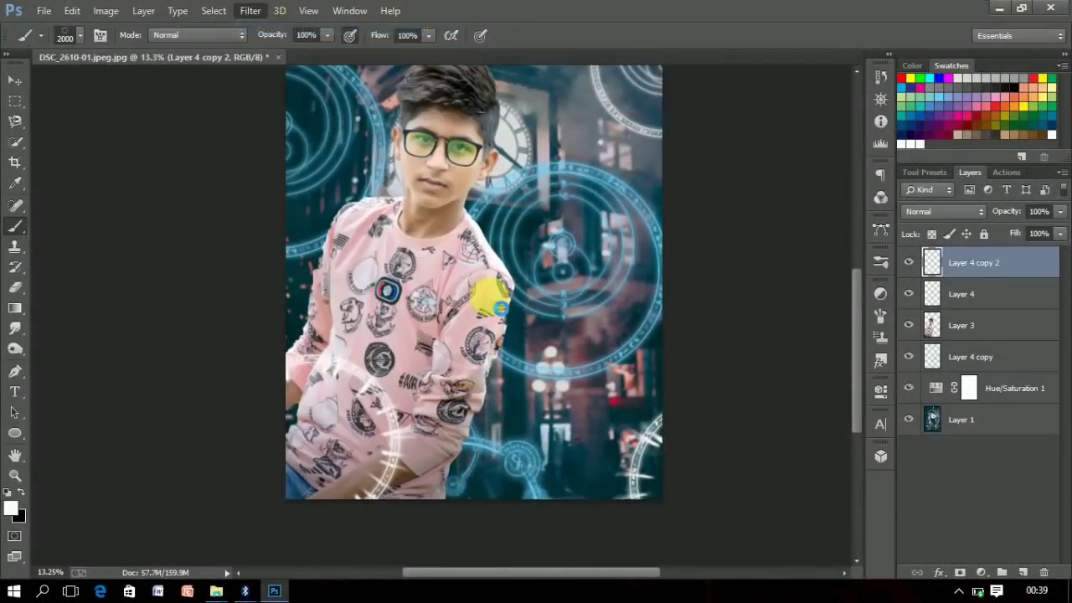
scroll(392, 355, "up", 3)
scroll(398, 359, "up", 3)
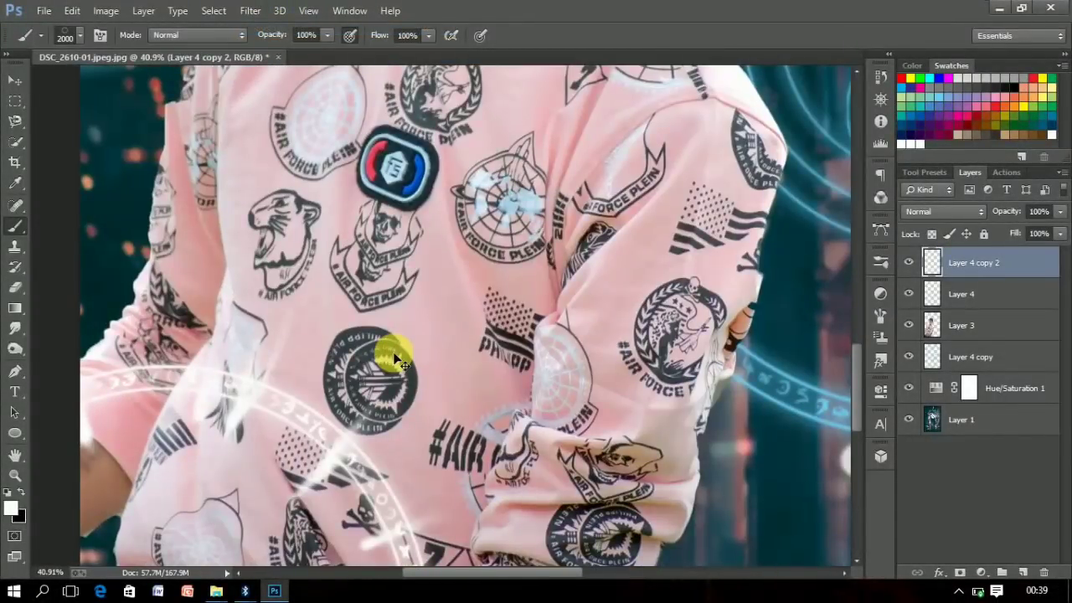
scroll(402, 344, "down", 4)
scroll(394, 343, "down", 1)
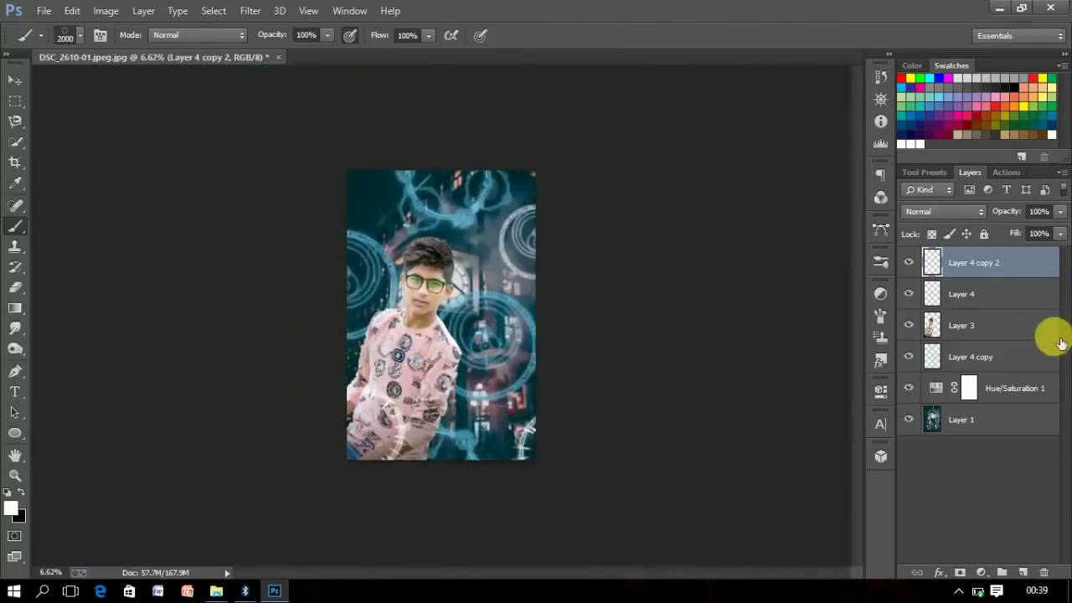
right_click(1019, 276)
left_click(634, 452)
Brighten the glowing circles on Layer 4 copy with Levels, white input 220
left_click(997, 300)
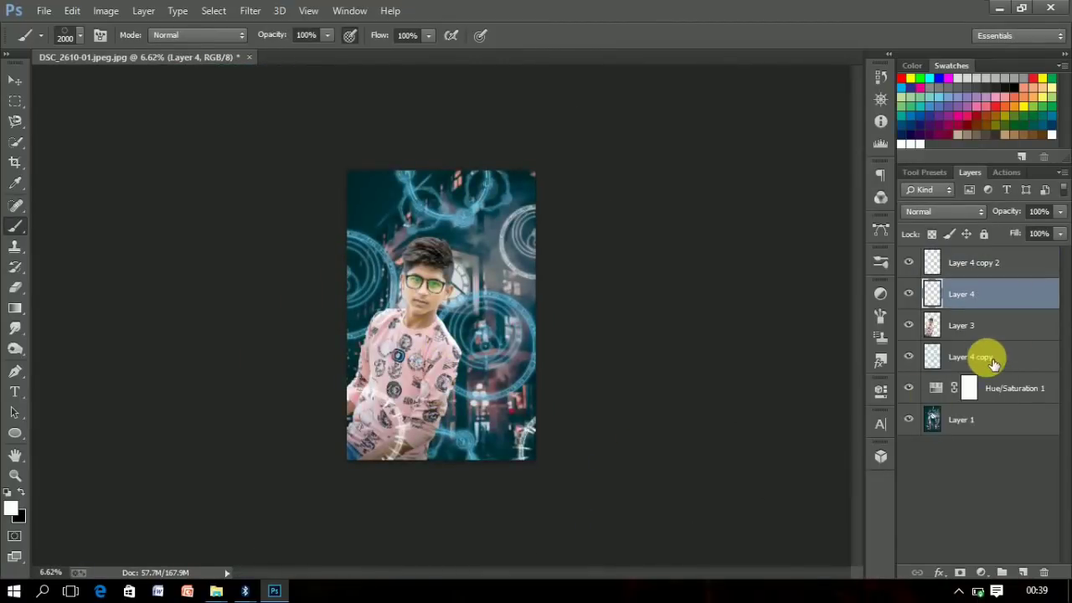
left_click(983, 356)
left_click(105, 10)
left_click(323, 65)
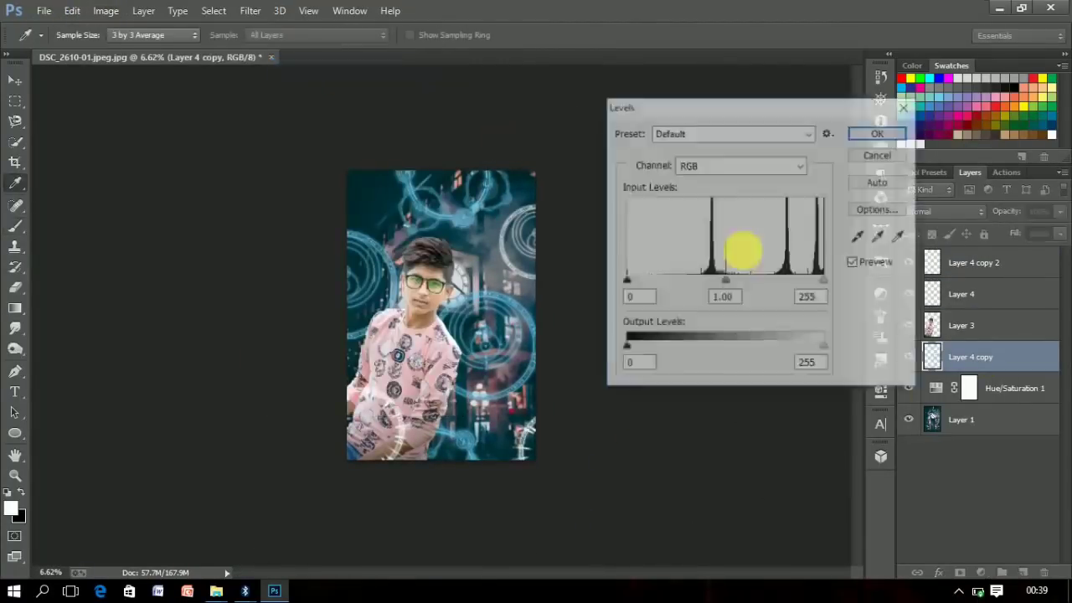
left_click_drag(821, 285, 798, 281)
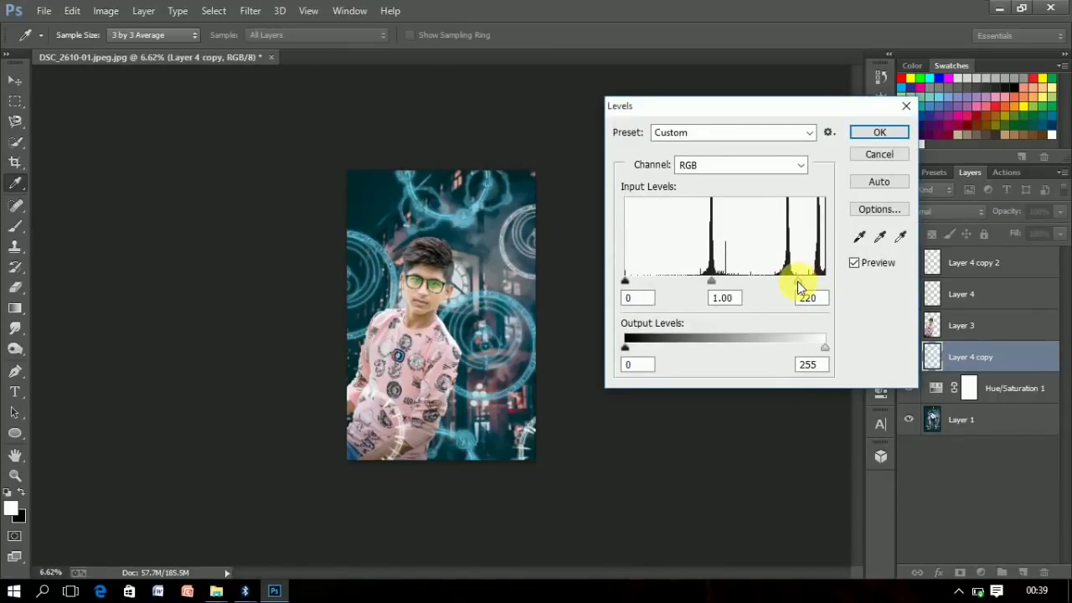
key("Return")
Merge the visible layers into a single Layer 1
key("b")
scroll(469, 235, "up", 3)
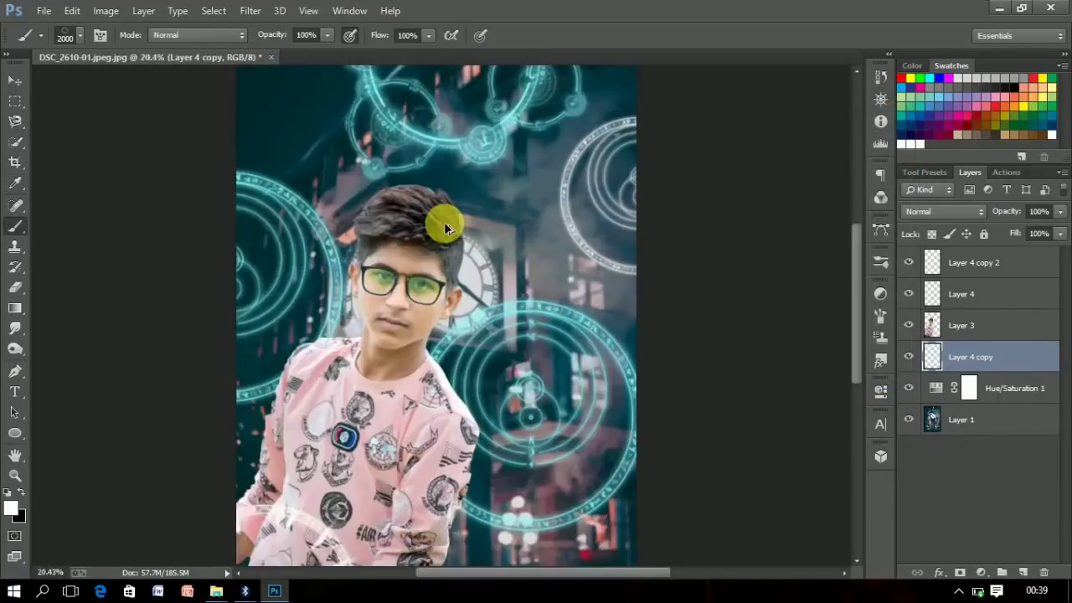
scroll(444, 222, "up", 2)
scroll(444, 222, "down", 5)
scroll(444, 226, "down", 2)
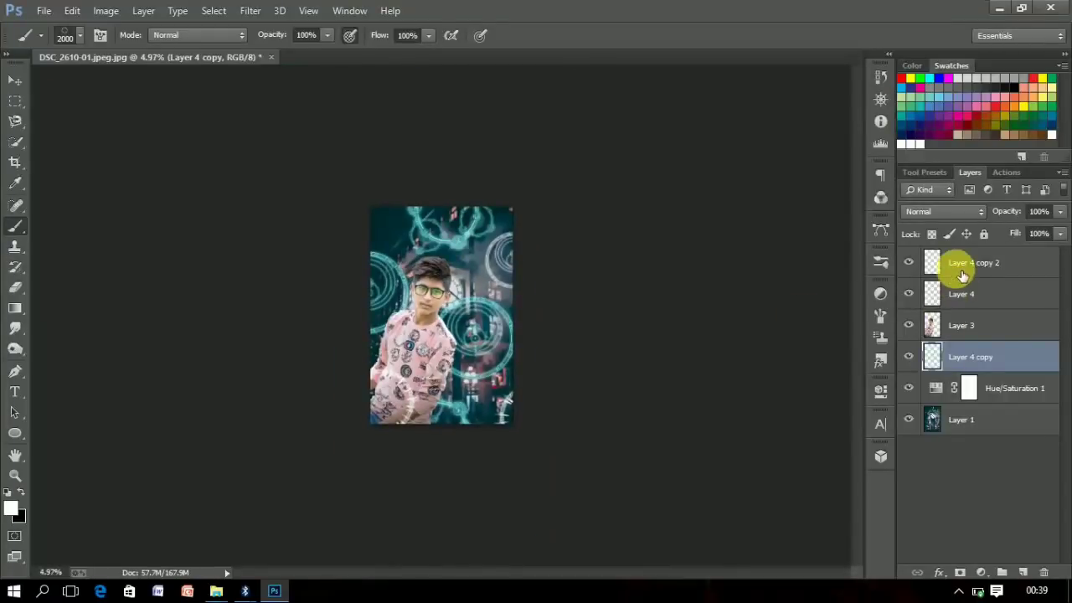
right_click(958, 266)
left_click(15, 275)
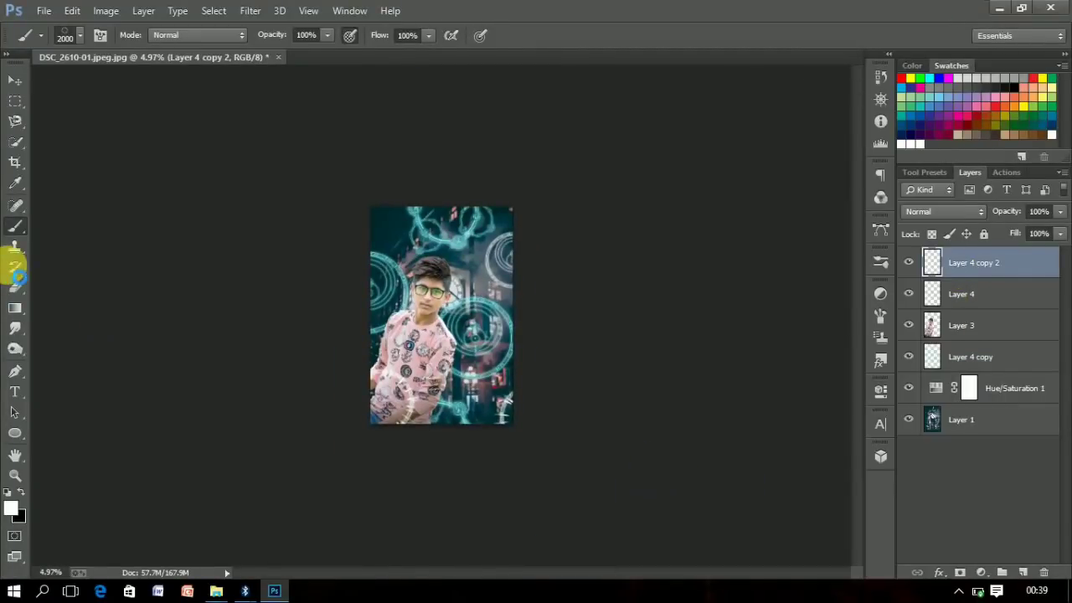
Switch to the Mixer Brush and size it to about 150
right_click(14, 227)
left_click(96, 272)
scroll(440, 268, "up", 3)
scroll(389, 239, "up", 2)
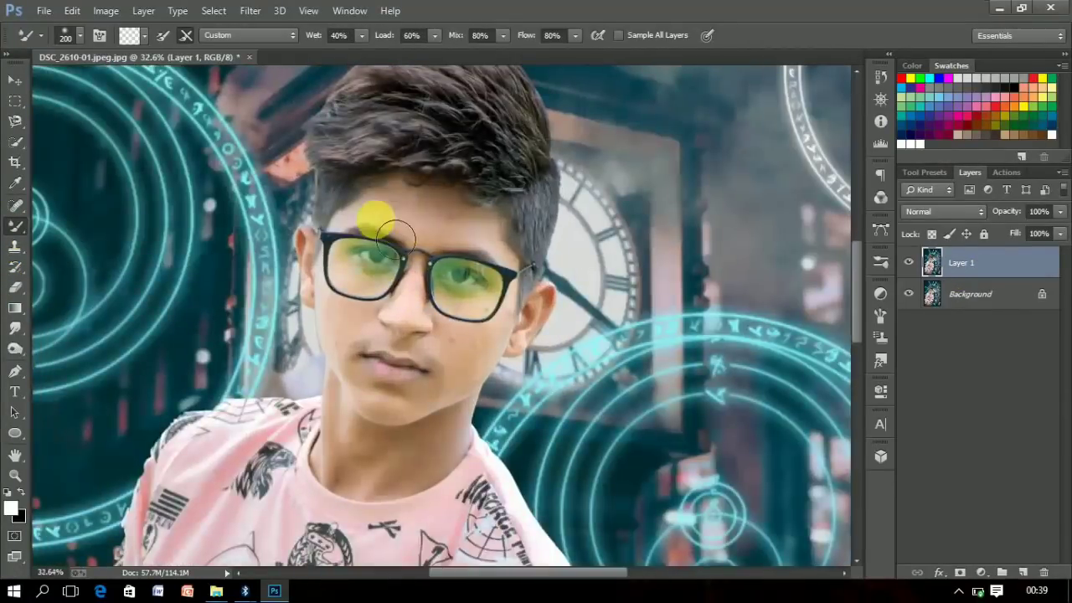
key("bracketleft")
key("bracketleft")
key("bracketleft")
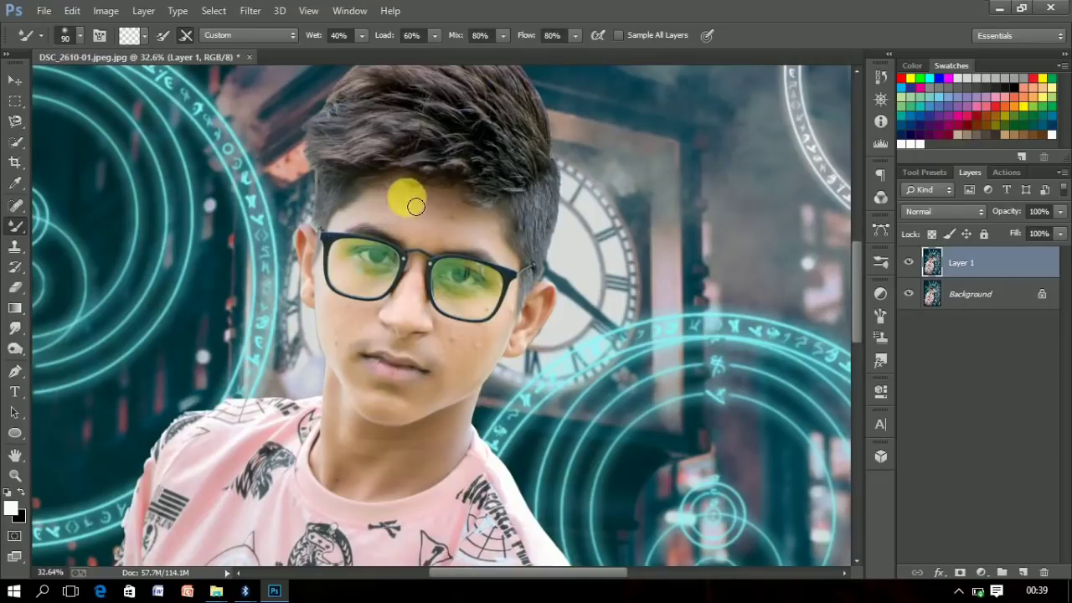
key("bracketright")
key("bracketright")
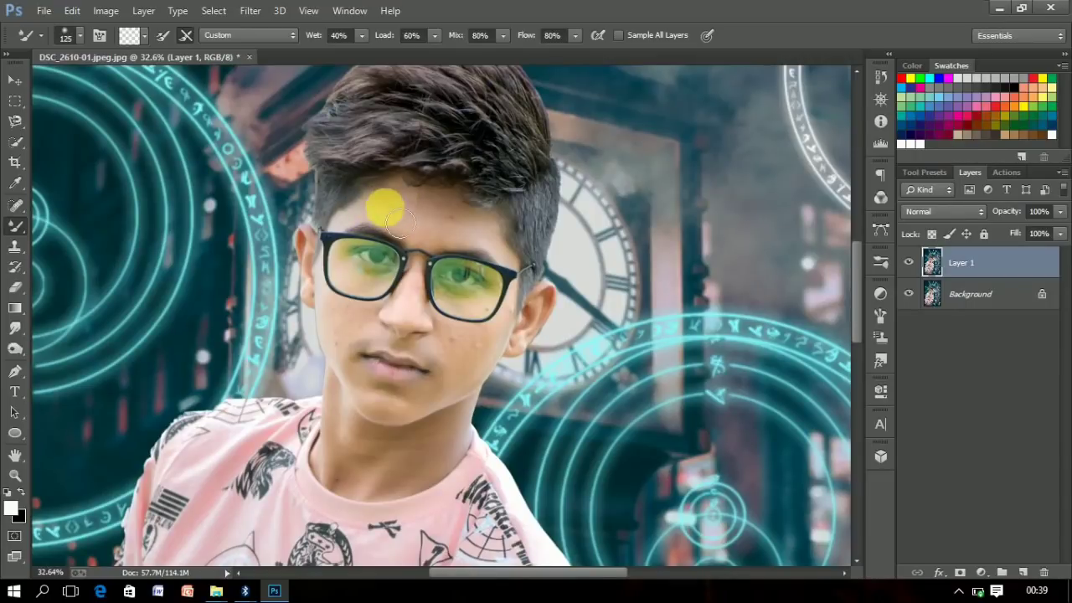
key("bracketright")
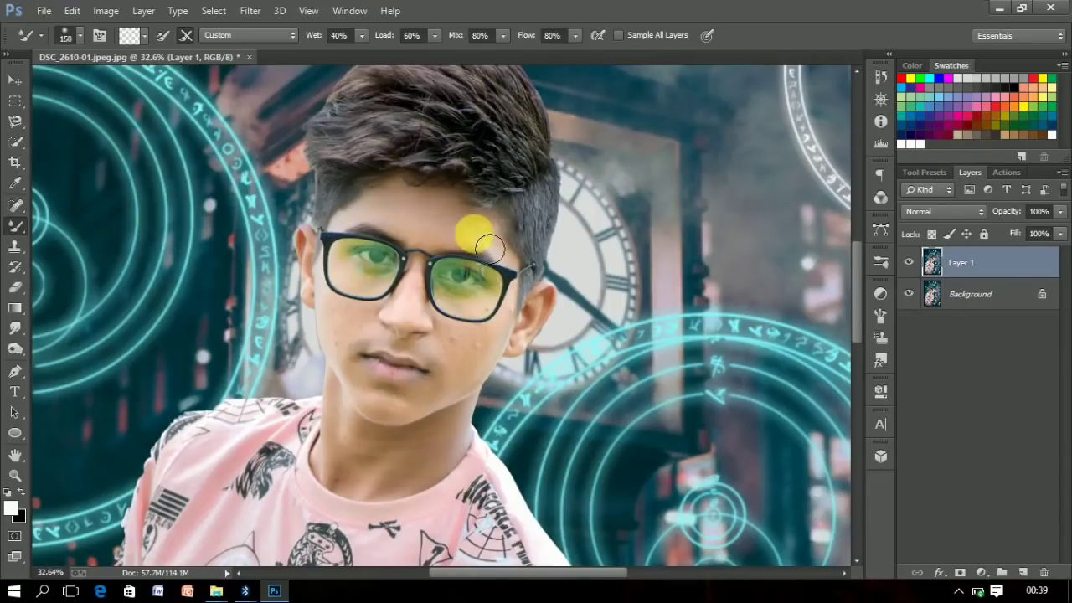
key("bracketleft")
key("bracketleft")
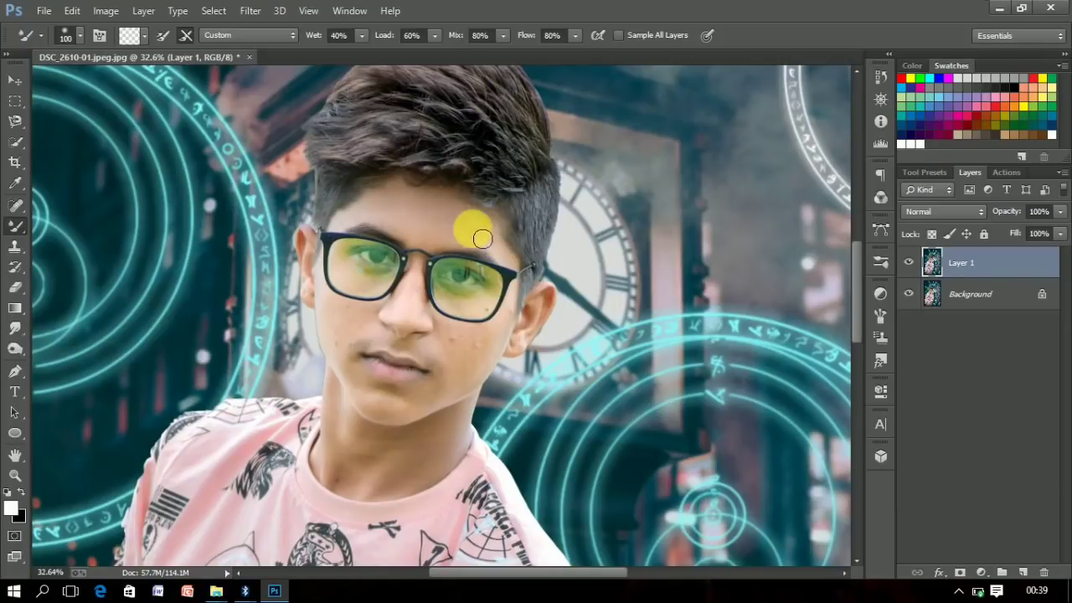
scroll(402, 259, "down", 2)
key("bracketright")
key("bracketright")
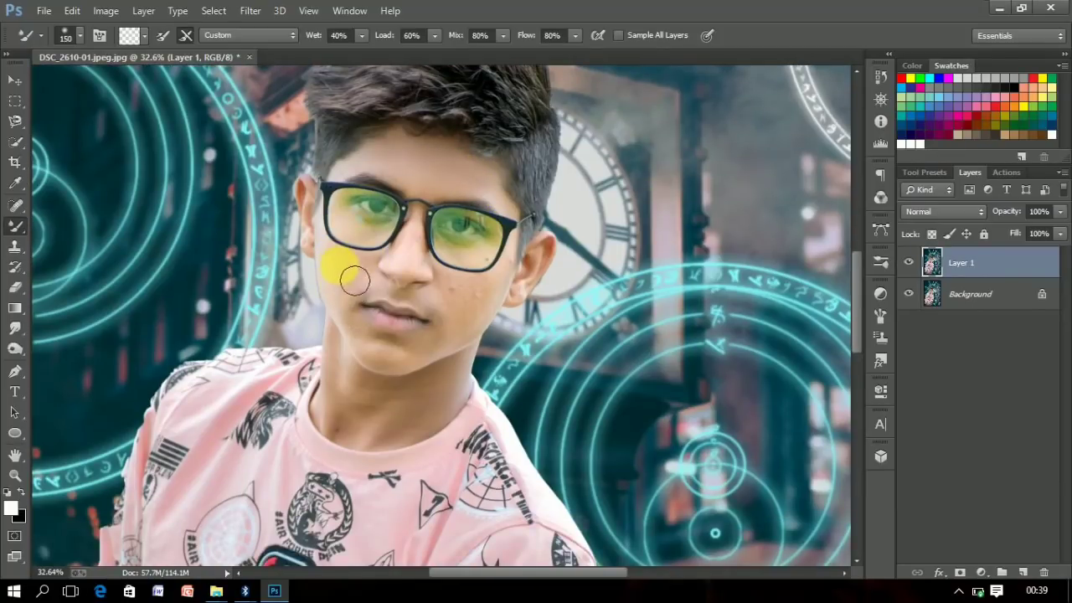
key("bracketleft")
Blend the skin on the boy's cheek, neck and collar with the mixer brush
mouse_move(477, 315)
left_mouse_down()
mouse_move(455, 304)
mouse_move(486, 294)
mouse_move(453, 350)
left_mouse_up()
key("bracketleft")
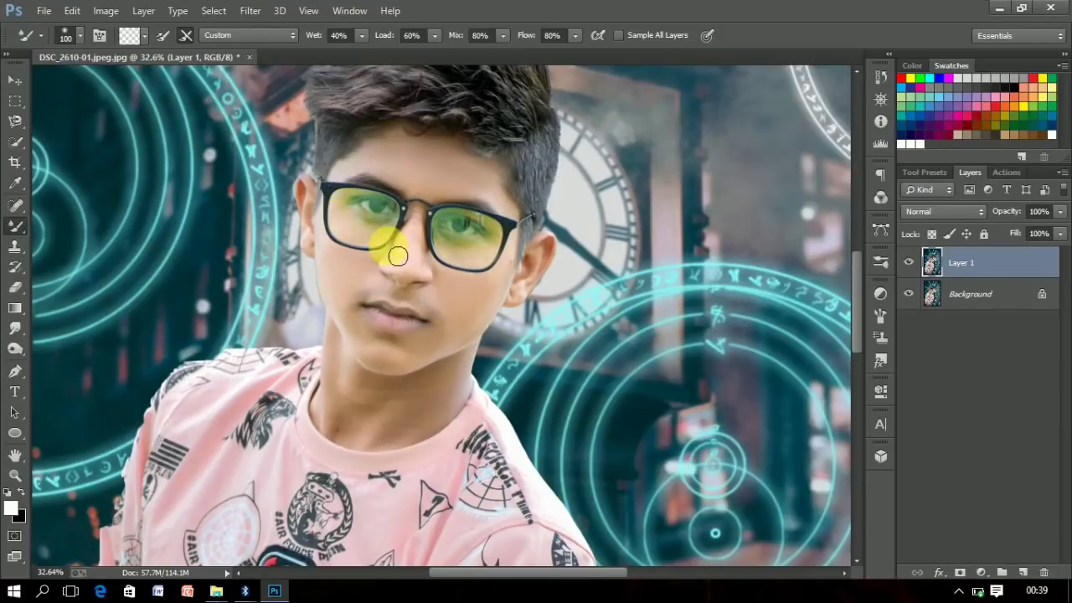
scroll(391, 246, "down", 2)
key("bracketright")
key("bracketright")
key("bracketright")
mouse_move(348, 294)
left_mouse_down()
mouse_move(391, 352)
mouse_move(364, 372)
mouse_move(437, 371)
mouse_move(366, 371)
left_mouse_up()
scroll(366, 371, "down", 3)
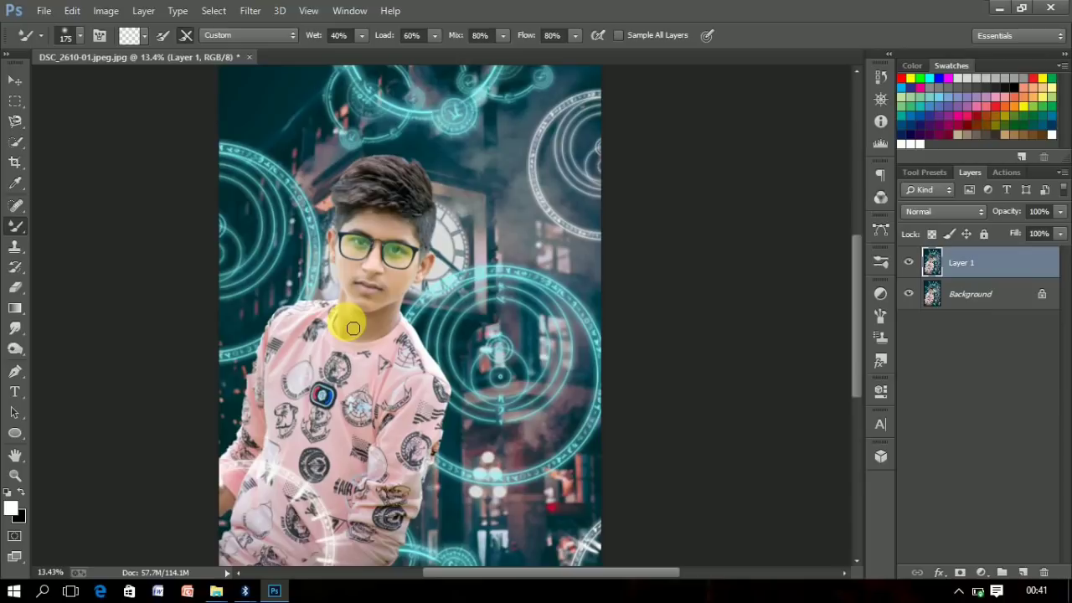
Fine-tune the mixer brush size, ending at 150, for finer skin retouching
scroll(408, 240, "up", 5)
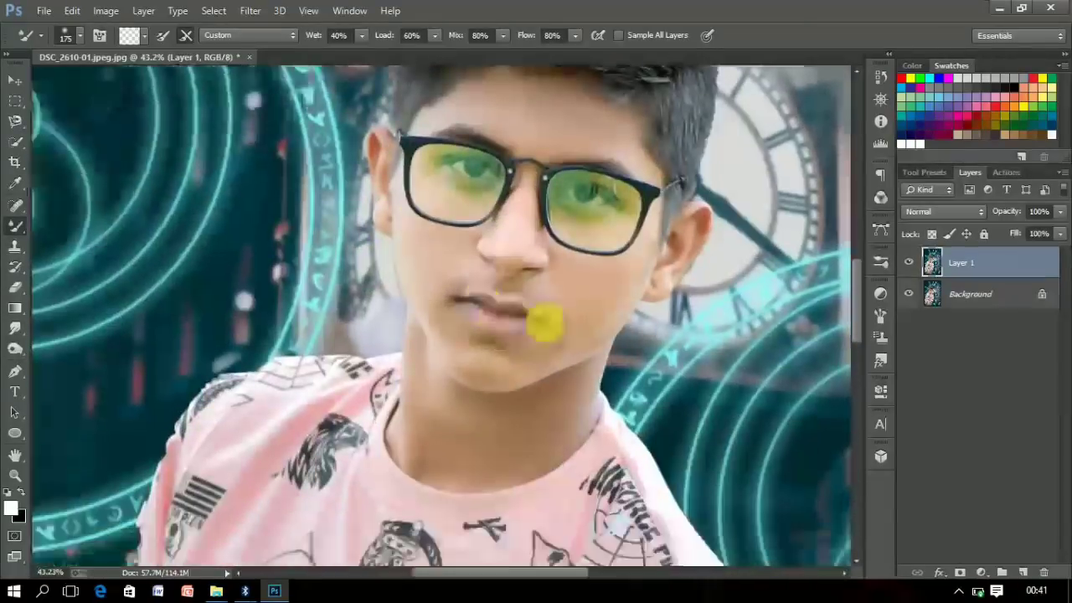
scroll(450, 334, "down", 4)
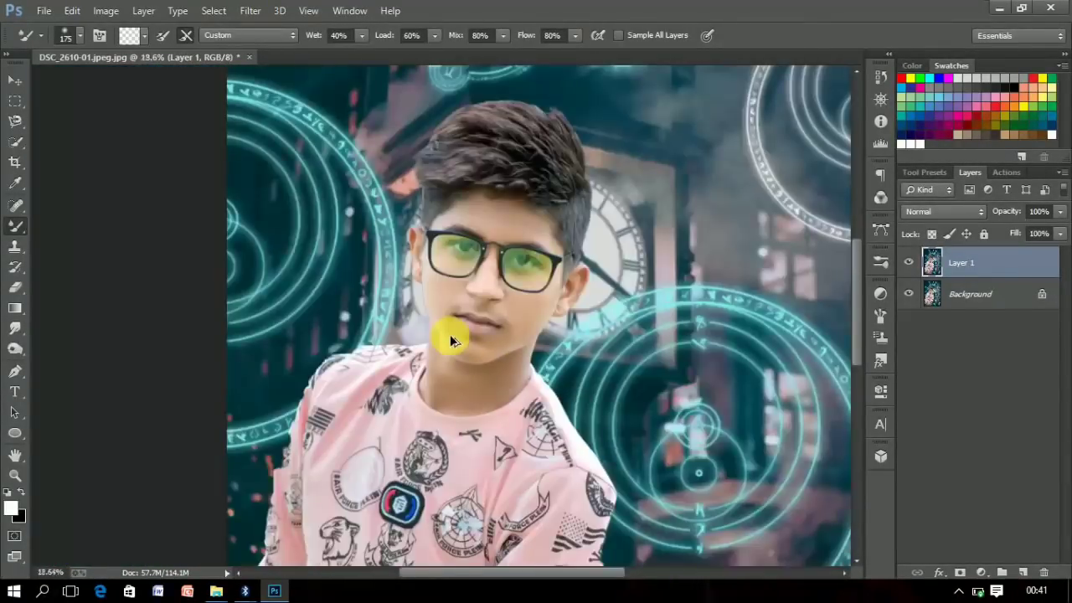
scroll(450, 335, "up", 3)
key("bracketleft")
key("bracketleft")
key("bracketleft")
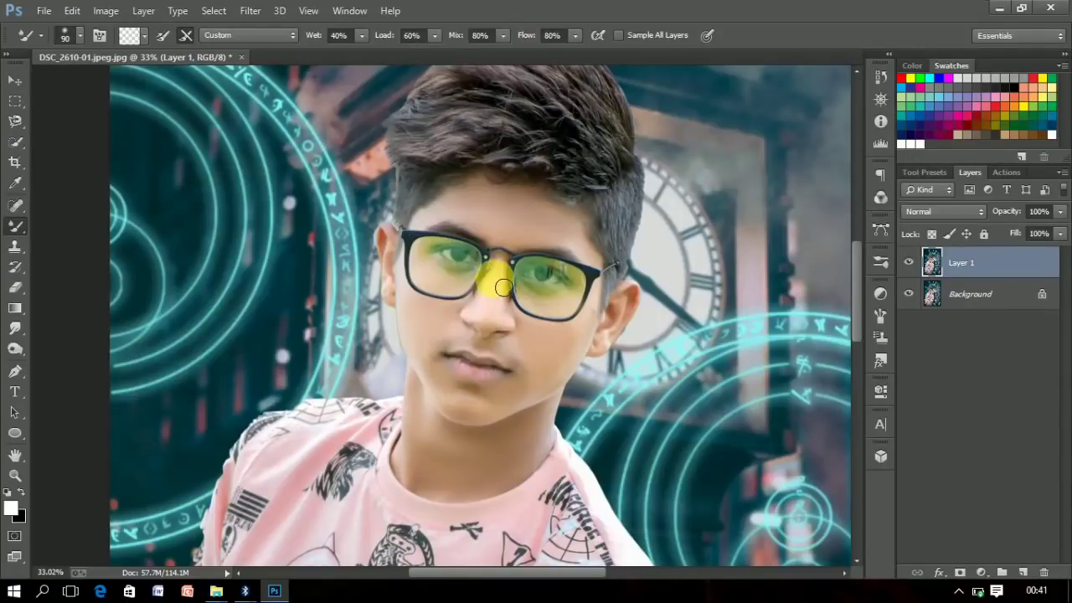
scroll(431, 277, "down", 4)
scroll(327, 548, "up", 2)
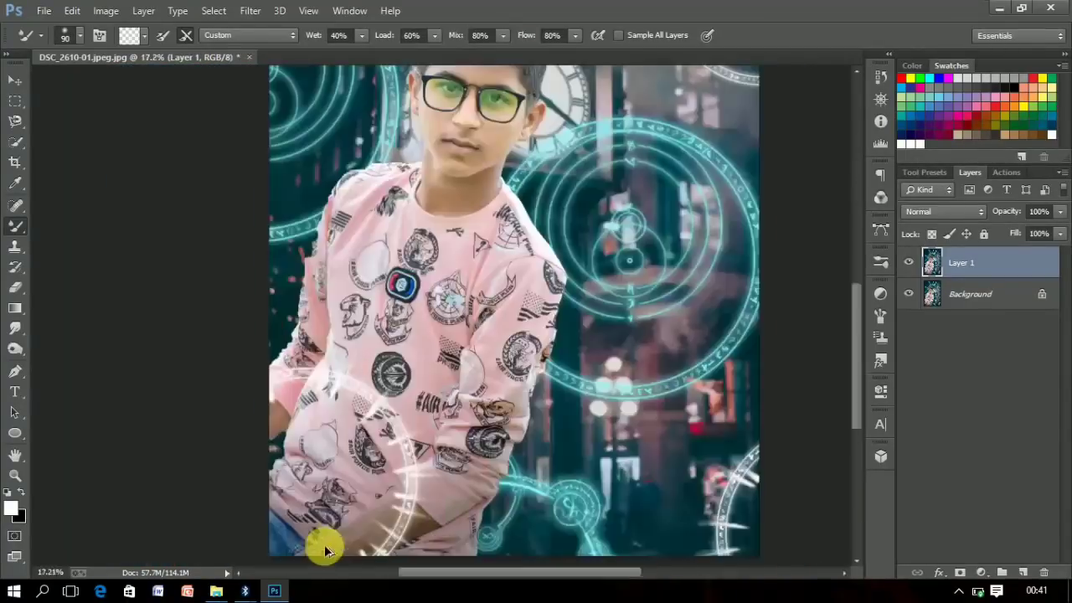
key("bracketright")
key("bracketright")
key("bracketright")
scroll(461, 163, "down", 4)
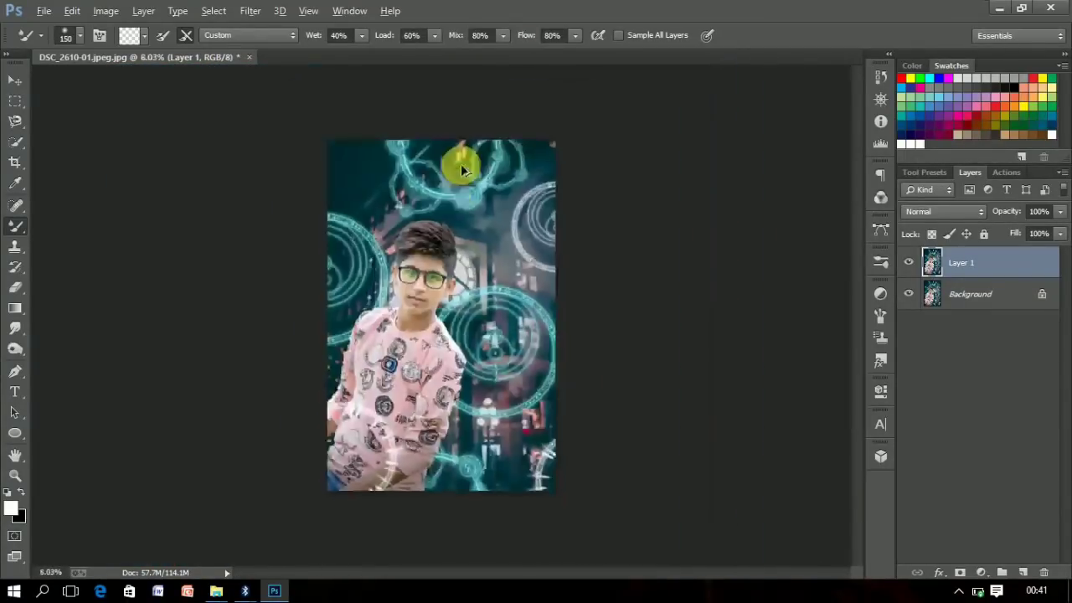
scroll(461, 163, "down", 2)
Smudge wispy strands upward and across the boy's hair with a 175-size, 70% Smudge brush
left_click(15, 328)
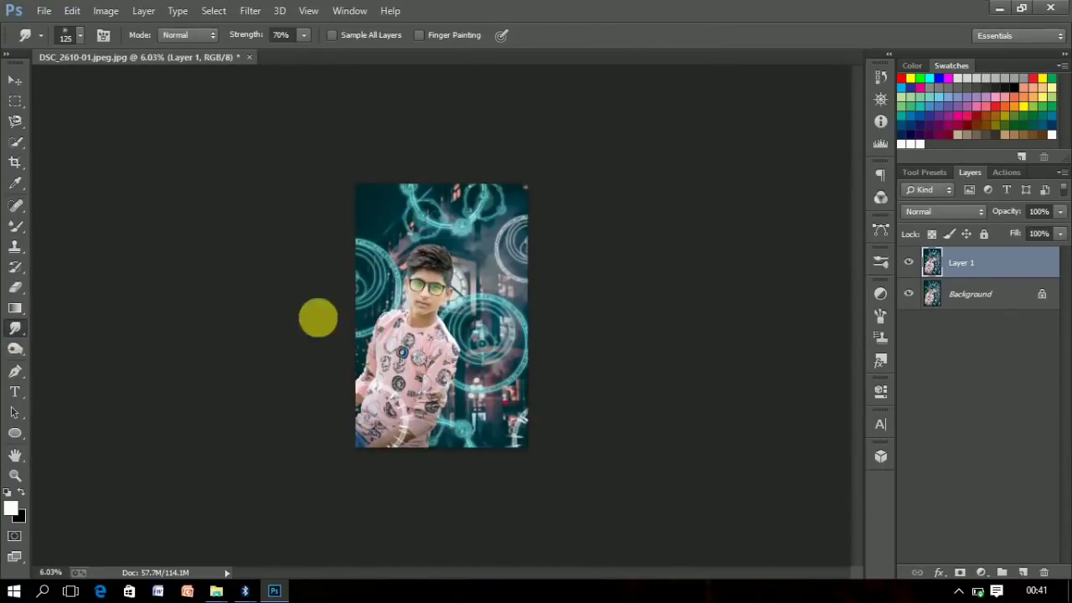
scroll(457, 167, "up", 3)
scroll(440, 216, "up", 4)
key("bracketright")
key("bracketright")
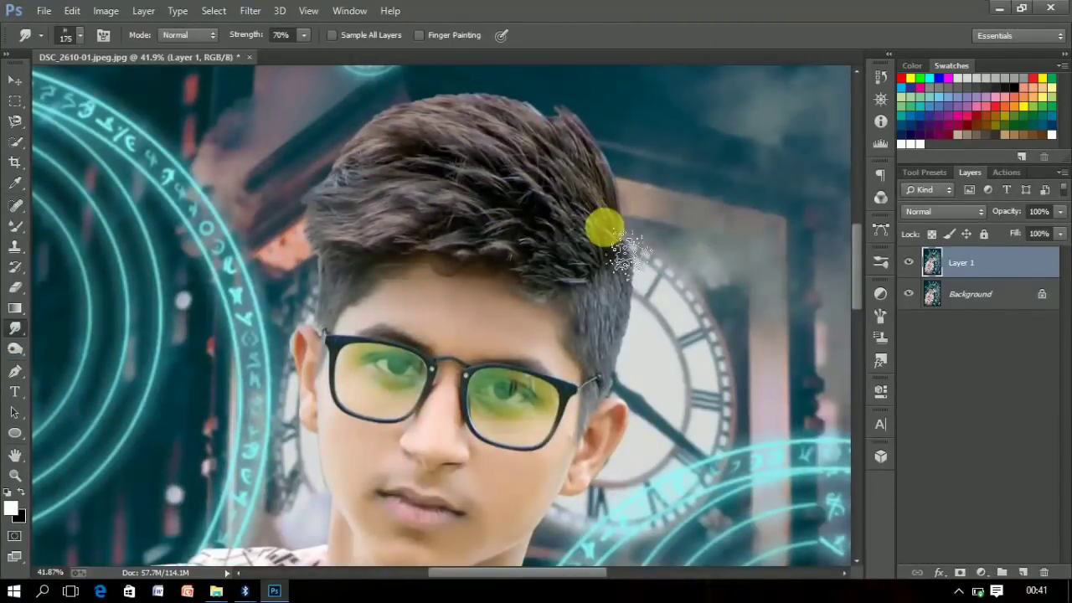
left_click_drag(624, 251, 574, 159)
scroll(578, 162, "up", 1)
mouse_move(575, 211)
left_mouse_down()
mouse_move(497, 163)
mouse_move(480, 175)
mouse_move(576, 237)
mouse_move(397, 170)
mouse_move(587, 289)
mouse_move(417, 185)
mouse_move(370, 184)
mouse_move(599, 335)
mouse_move(444, 240)
mouse_move(559, 324)
mouse_move(416, 268)
left_mouse_up()
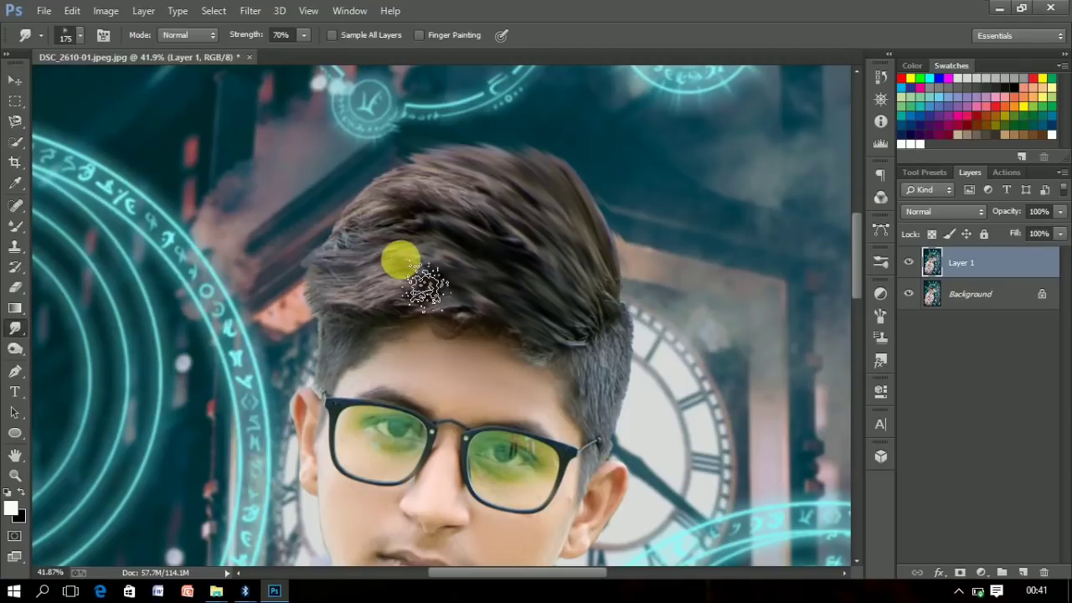
mouse_move(419, 276)
left_mouse_down()
mouse_move(556, 323)
mouse_move(419, 268)
mouse_move(553, 289)
mouse_move(430, 497)
left_mouse_up()
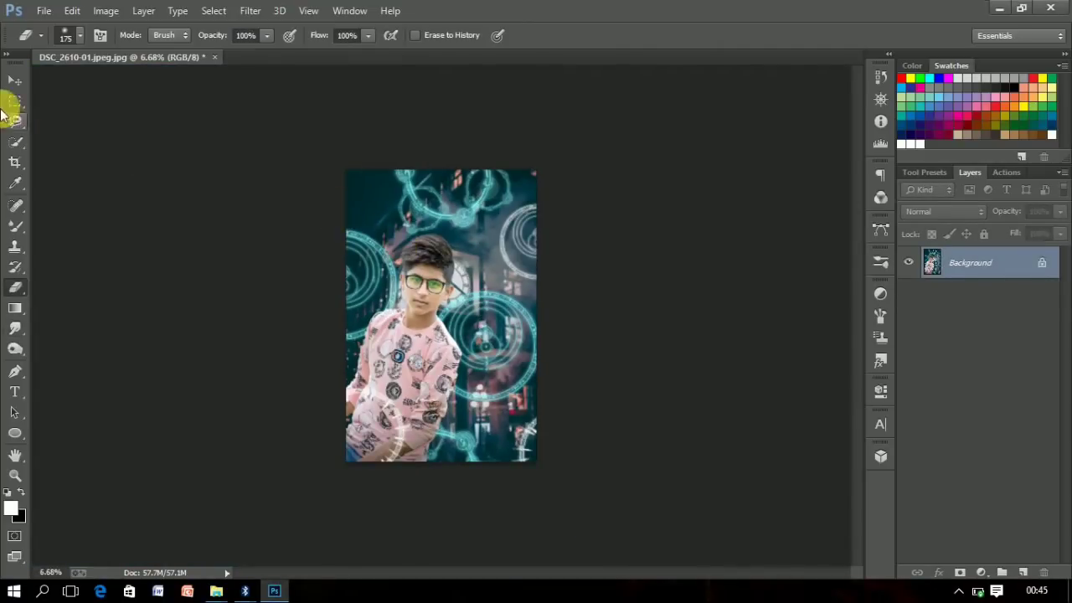
Duplicate the background layer and open the Camera Raw Filter on the copy
key("ctrl+j")
left_click(14, 79)
left_click(250, 10)
left_click(308, 101)
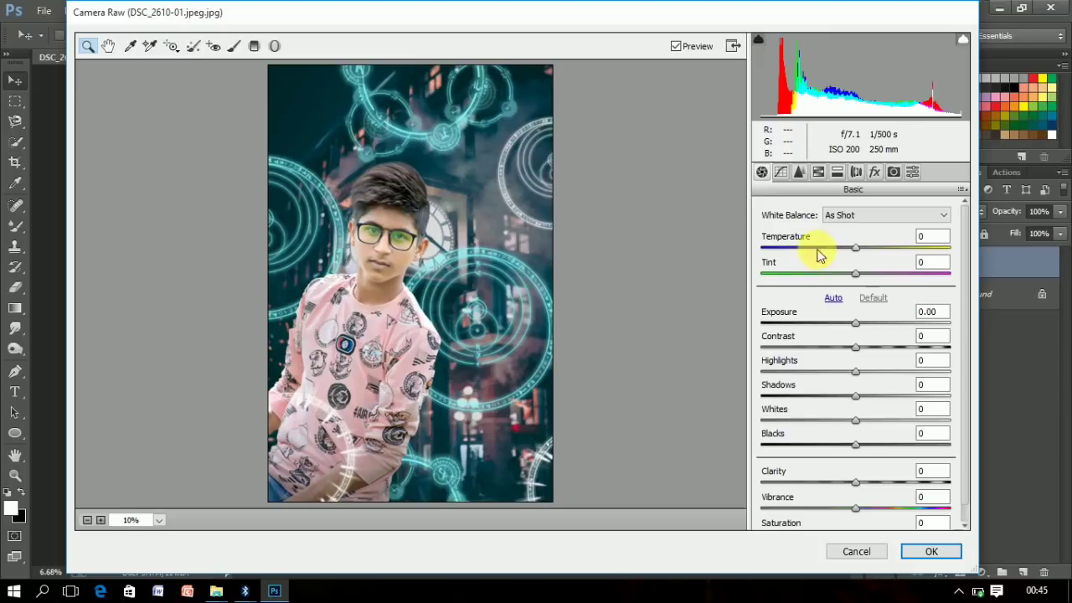
Set Basic: Temperature -4, Exposure +0.15, Highlights -25, Shadows +40, Clarity 15, Vibrance +34
left_click_drag(855, 249, 857, 274)
mouse_move(856, 325)
left_mouse_down()
mouse_move(857, 347)
mouse_move(833, 372)
left_mouse_up()
left_click(835, 373)
left_click_drag(883, 395, 893, 396)
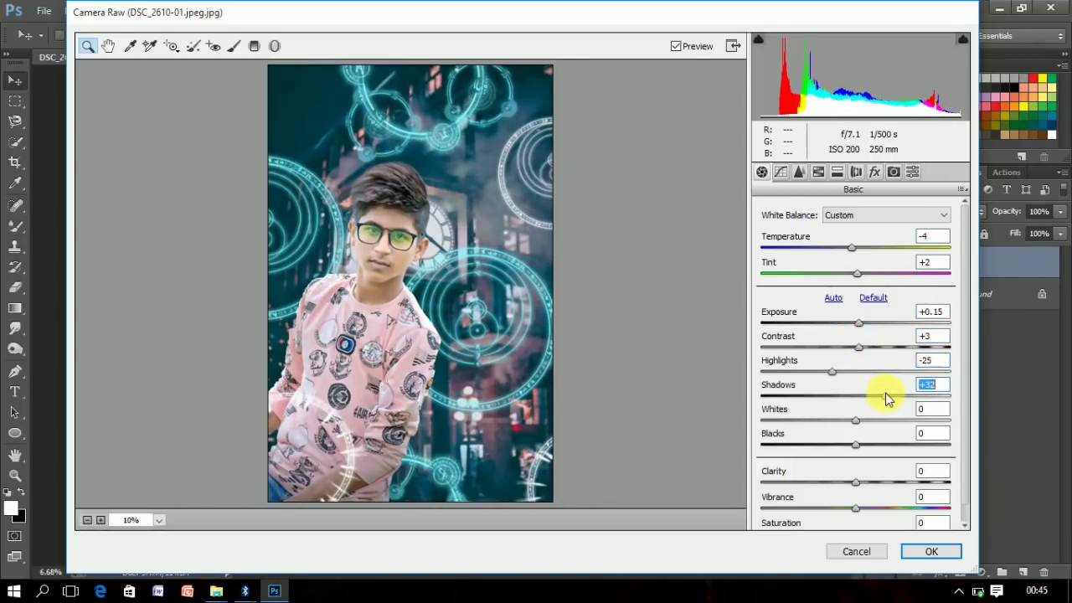
mouse_move(845, 420)
left_mouse_down()
mouse_move(825, 420)
mouse_move(835, 444)
left_mouse_up()
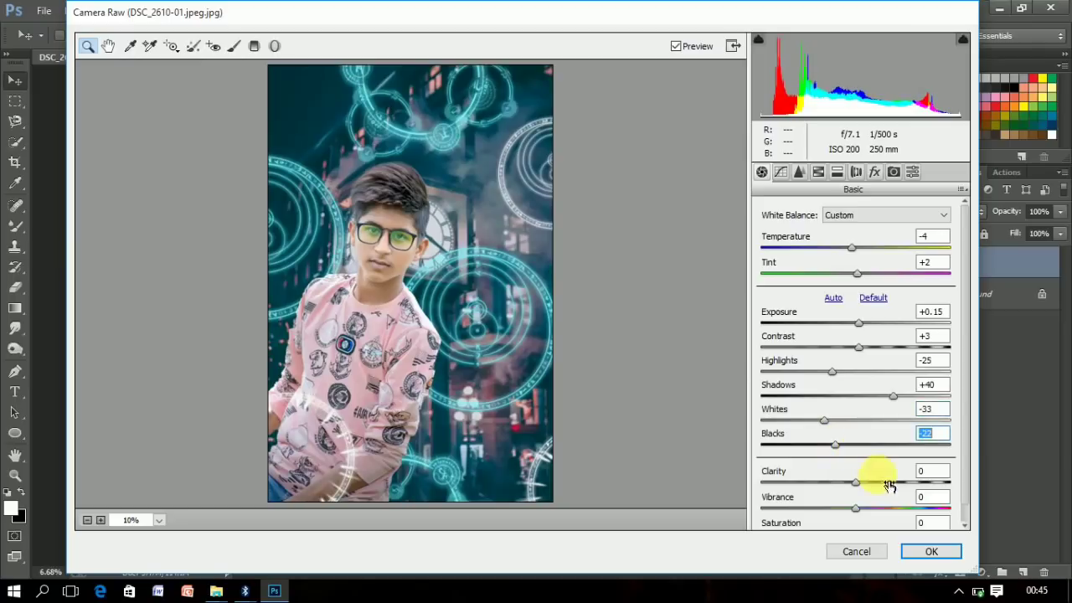
left_click_drag(885, 483, 893, 483)
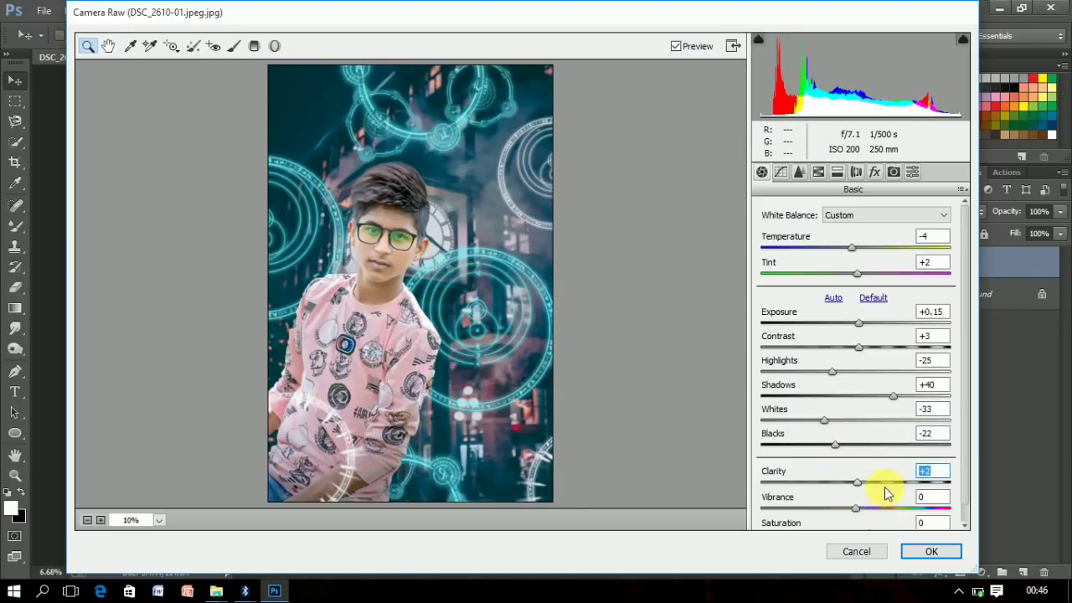
type("15")
left_click(888, 509)
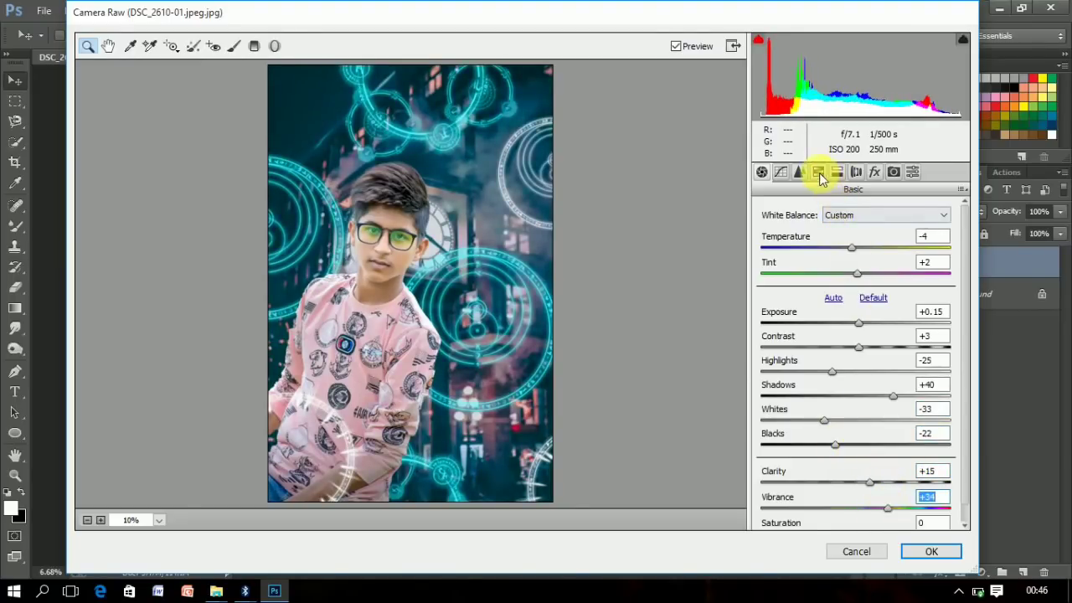
left_click(819, 172)
Mute HSL saturation (Oranges -4, Yellows -37) and raise aqua and blue saturation
left_click(806, 232)
mouse_move(853, 310)
left_mouse_down()
mouse_move(878, 335)
mouse_move(800, 369)
left_mouse_up()
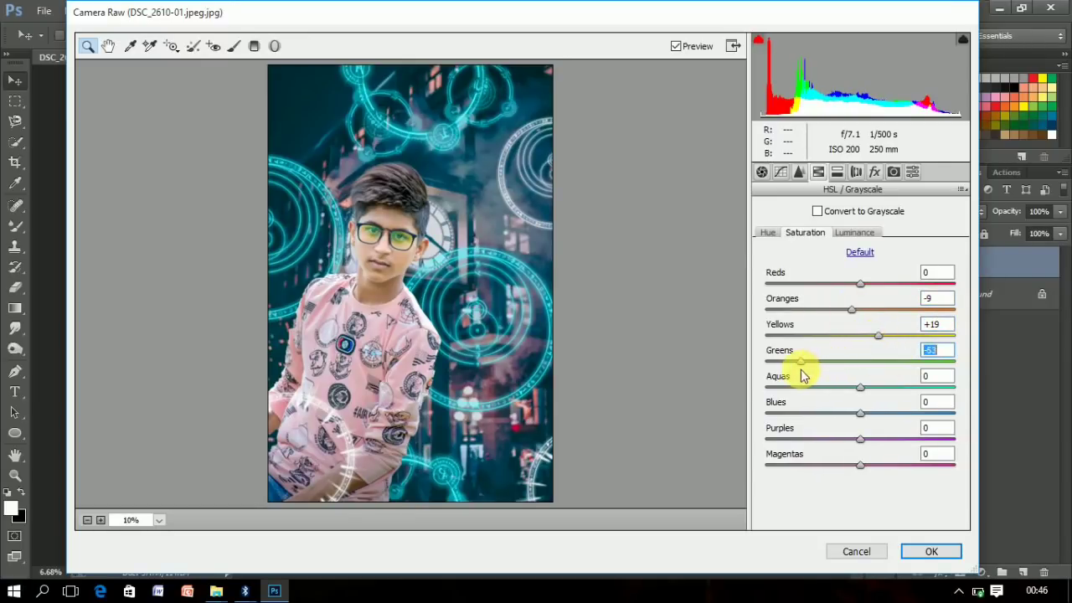
left_click(825, 335)
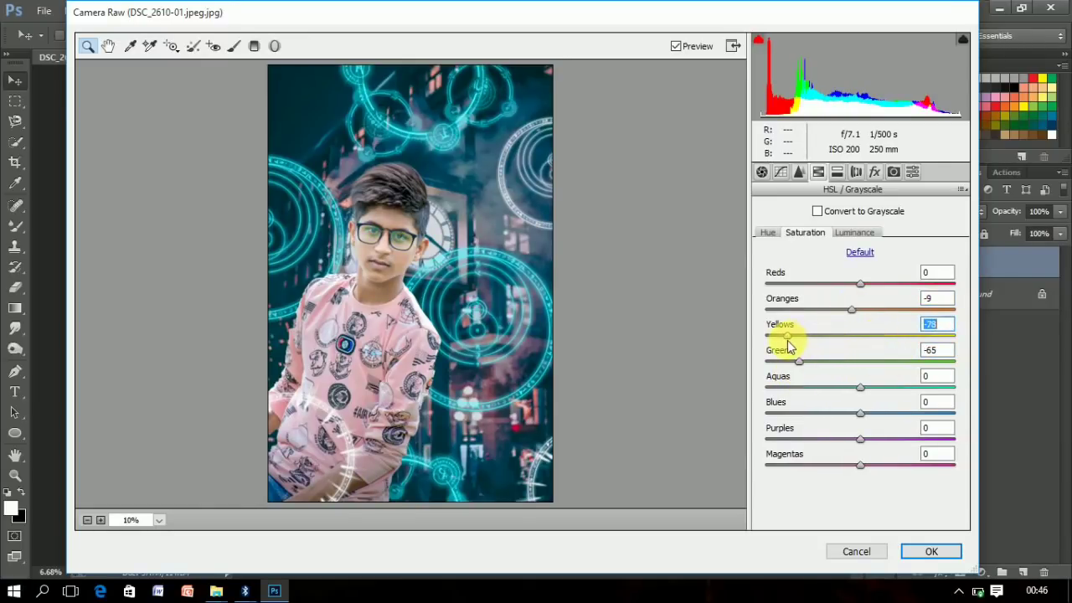
left_click_drag(865, 311, 856, 310)
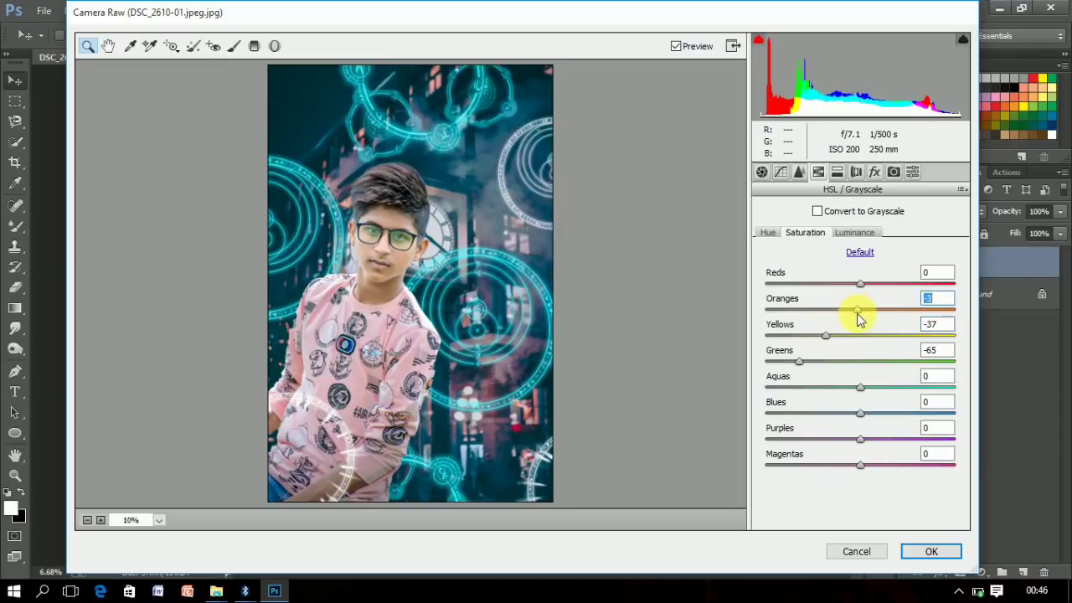
mouse_move(861, 387)
left_mouse_down()
mouse_move(894, 388)
mouse_move(862, 413)
left_mouse_up()
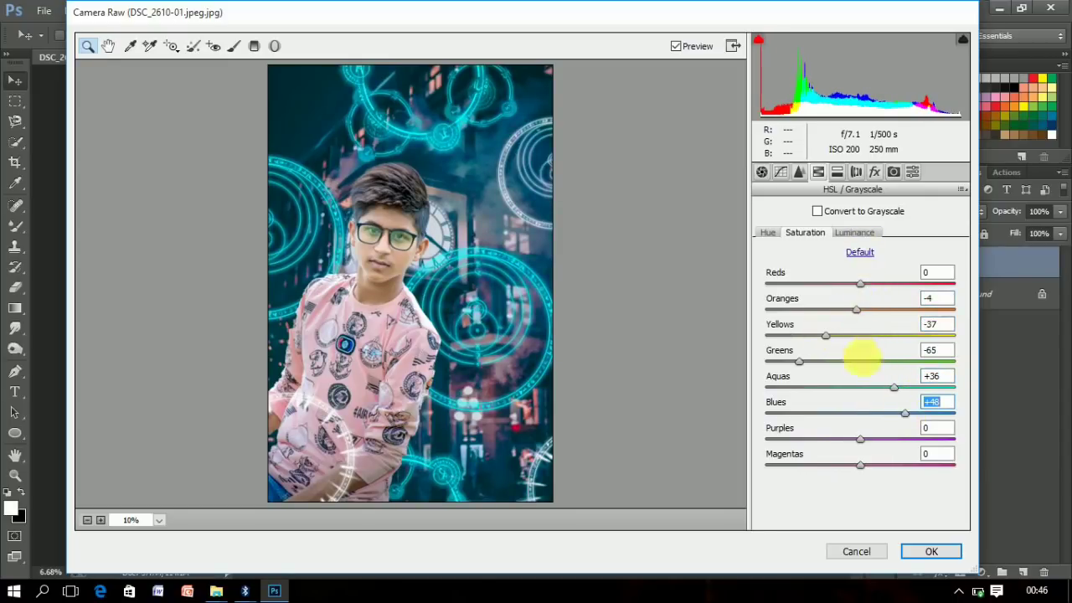
Brighten the oranges, greens, yellows, aquas, blues (+20) and purples in HSL Luminance
left_click(855, 232)
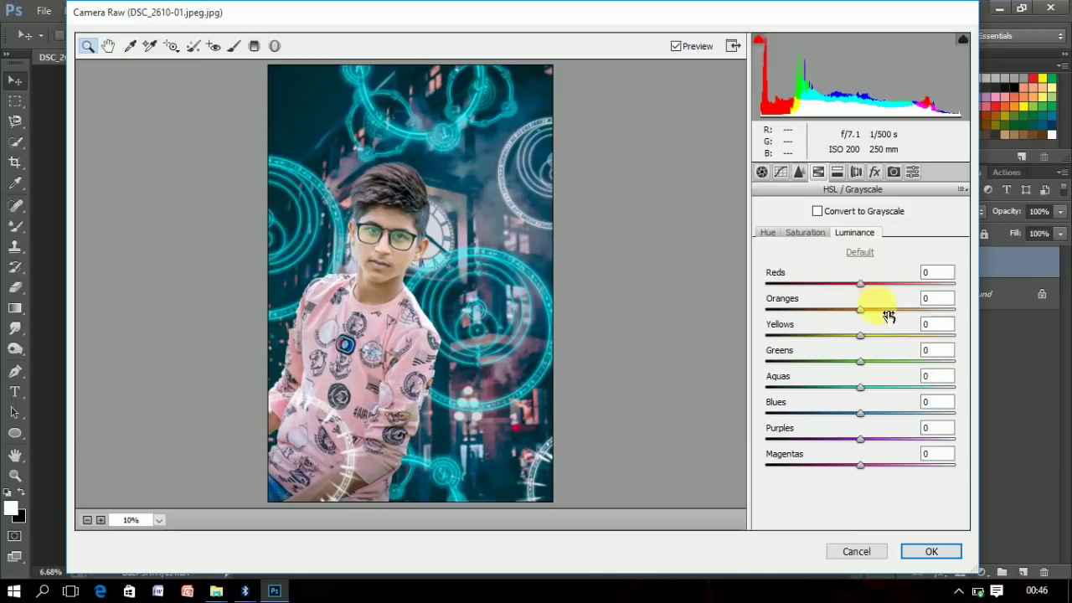
left_click(871, 309)
left_click_drag(871, 310, 868, 310)
left_click(869, 335)
left_click(869, 361)
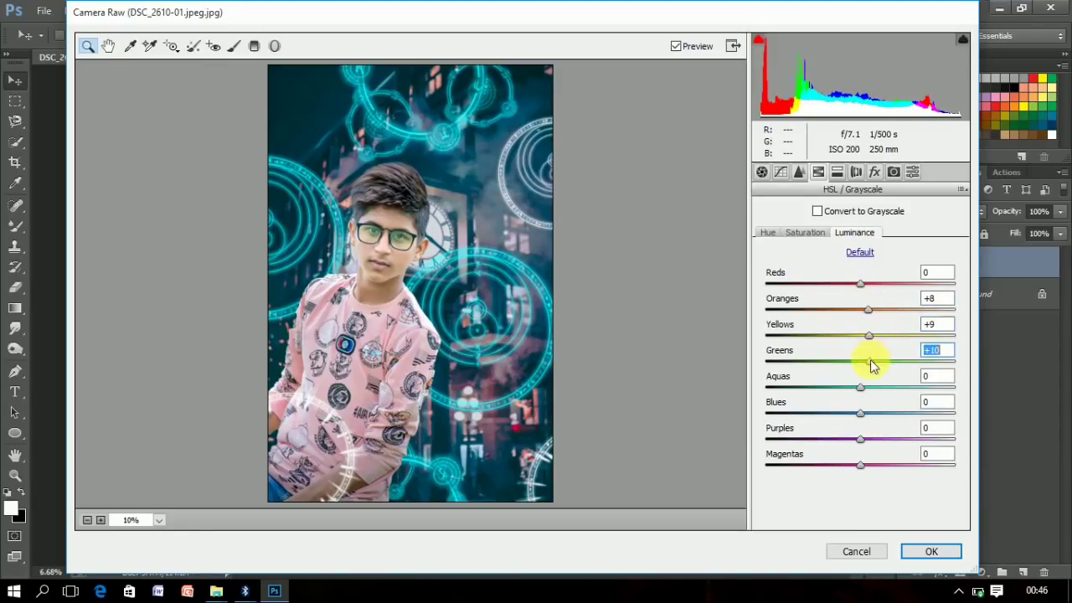
left_click(874, 388)
left_click(879, 413)
left_click(880, 438)
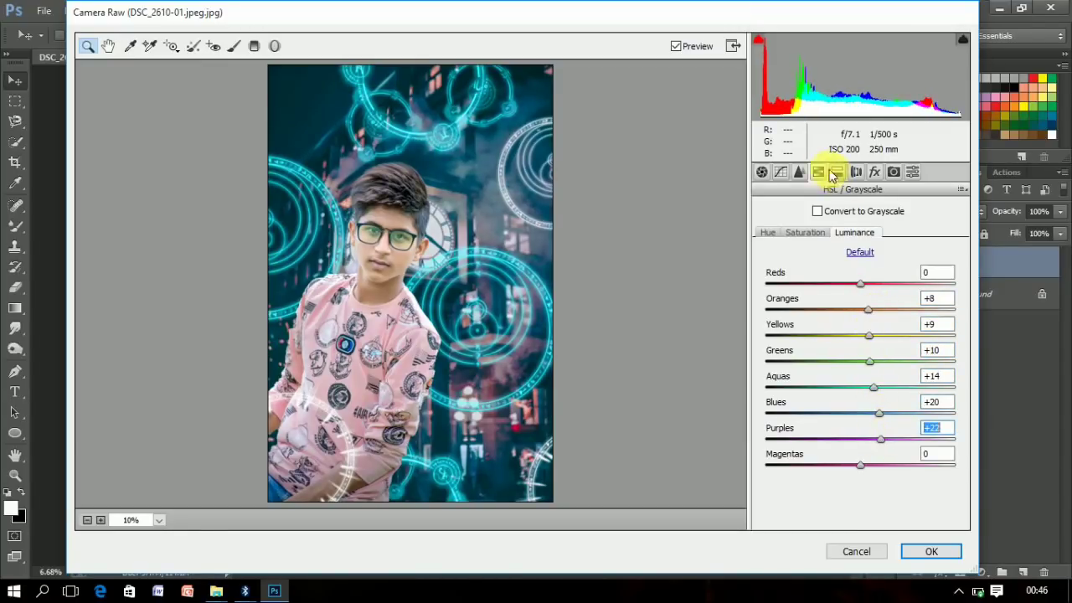
Set sharpening Amount 70, add a -35 vignette, and apply the Camera Raw grade
left_click(799, 171)
left_click(854, 235)
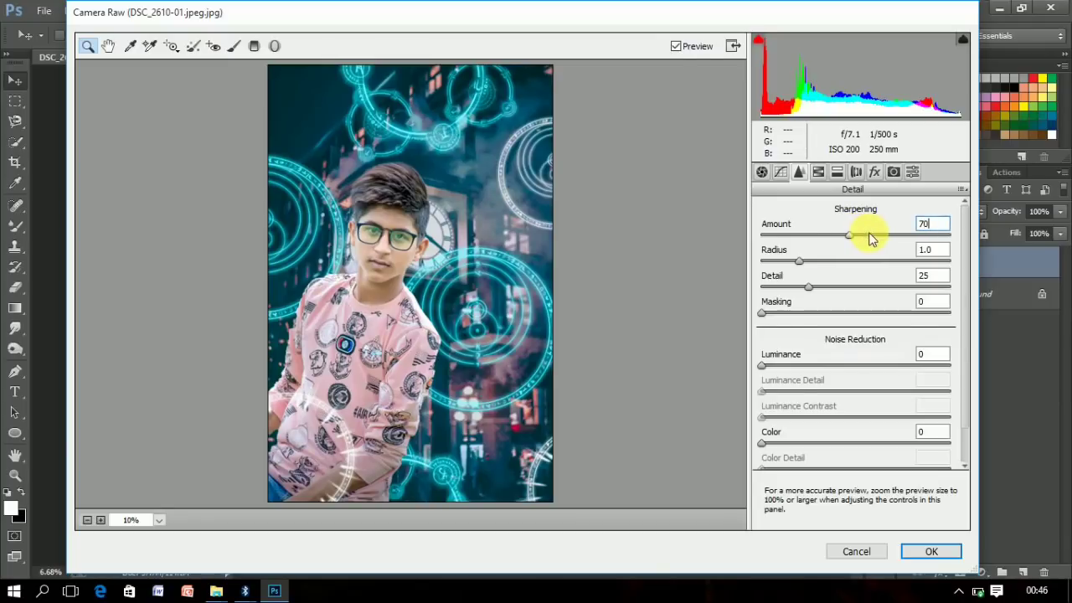
left_click(875, 172)
left_click_drag(826, 374, 835, 376)
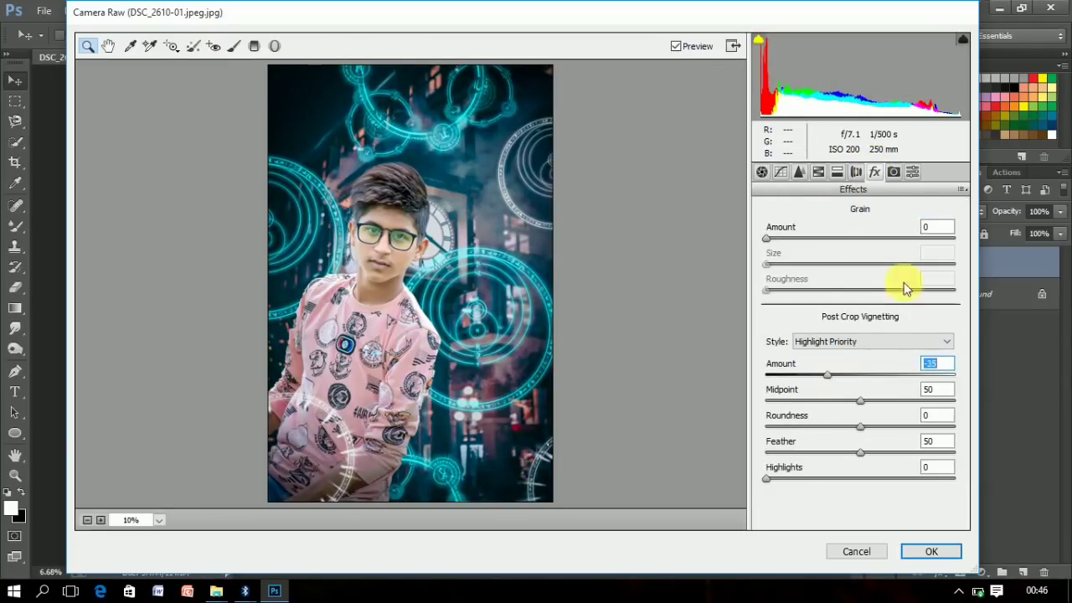
key("Return")
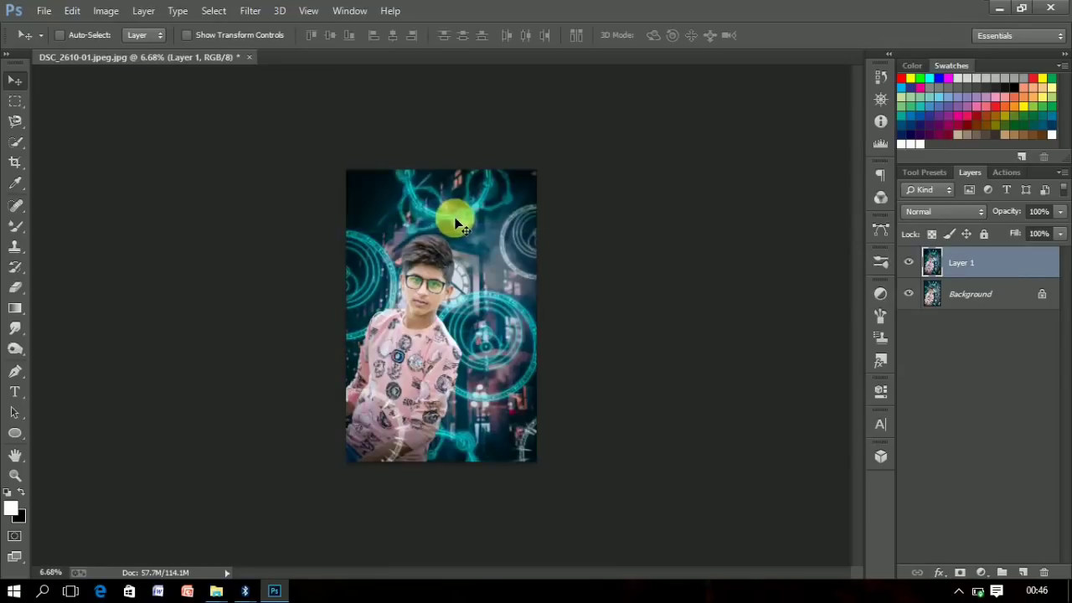
Keep the image open and save it flattened as DSC_2610-01.jpeg at Maximum JPEG quality
scroll(420, 230, "up", 3)
scroll(420, 228, "down", 3)
scroll(418, 220, "down", 1)
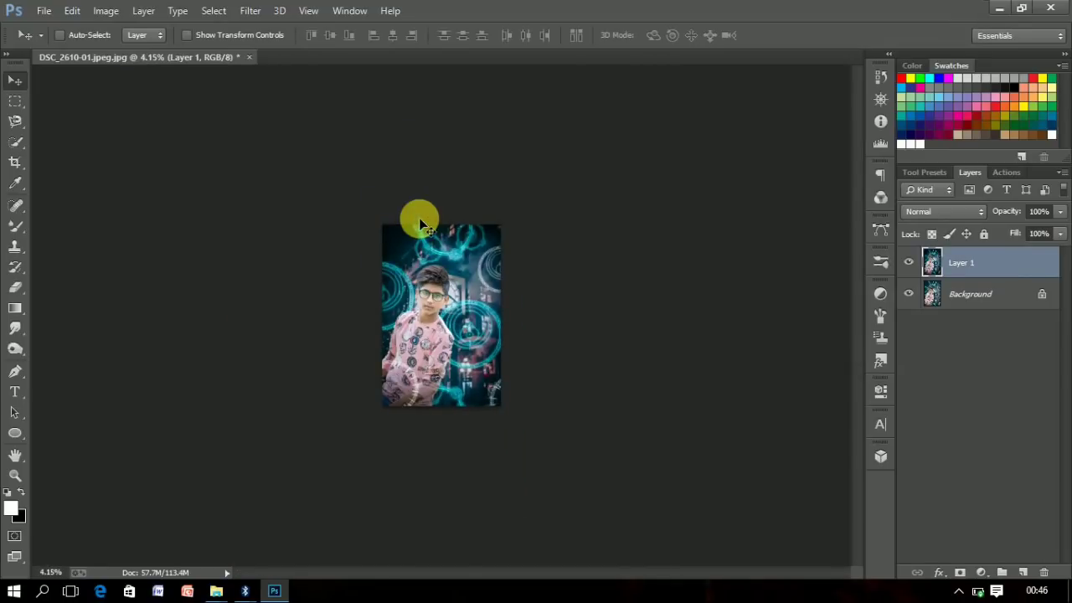
key("ctrl+w")
left_click(628, 228)
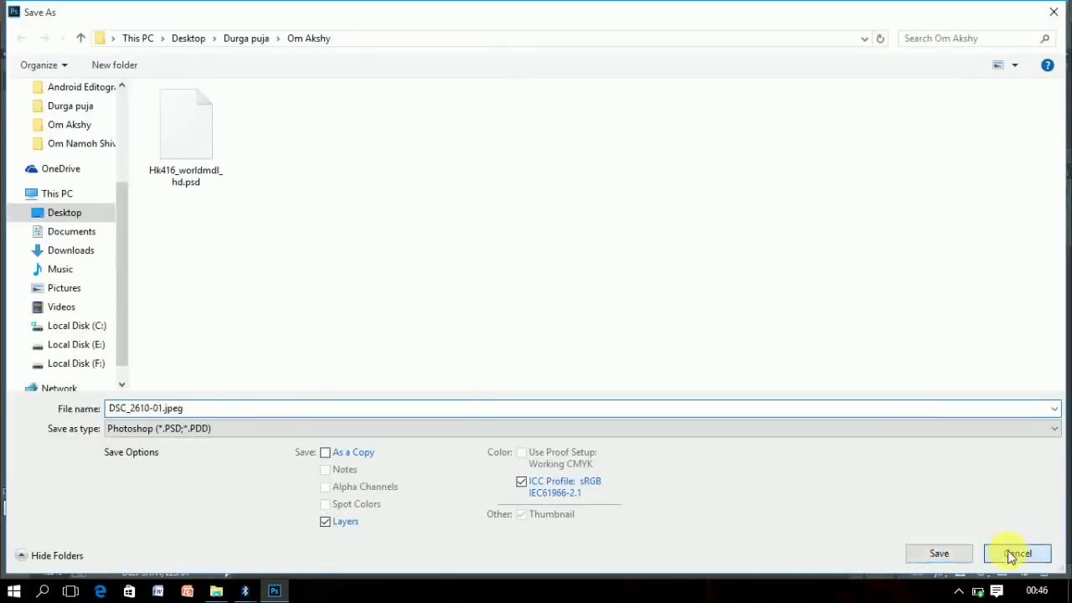
left_click(939, 553)
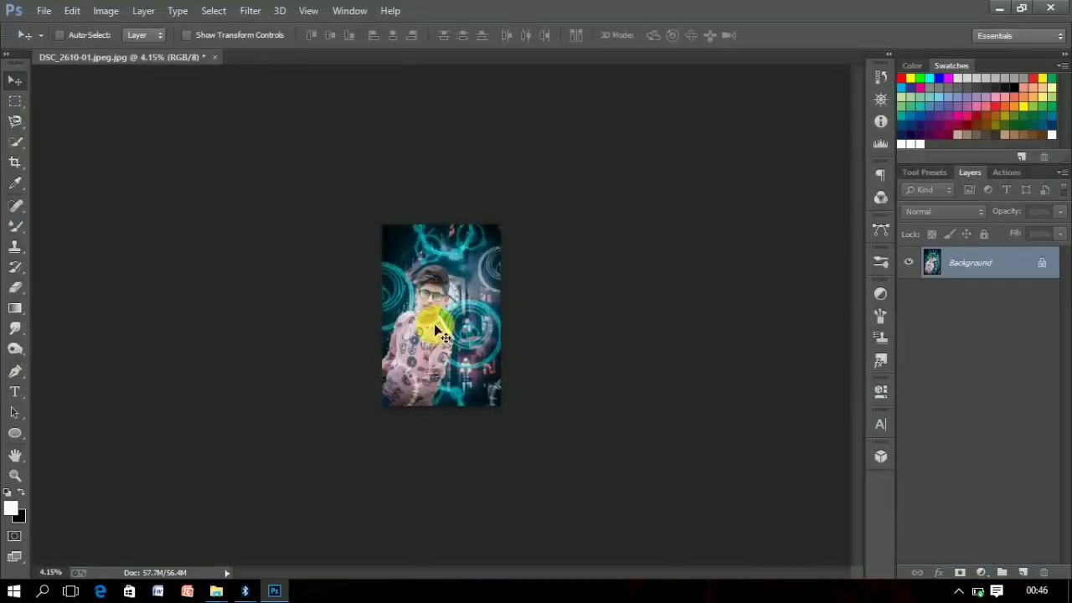
left_click(628, 144)
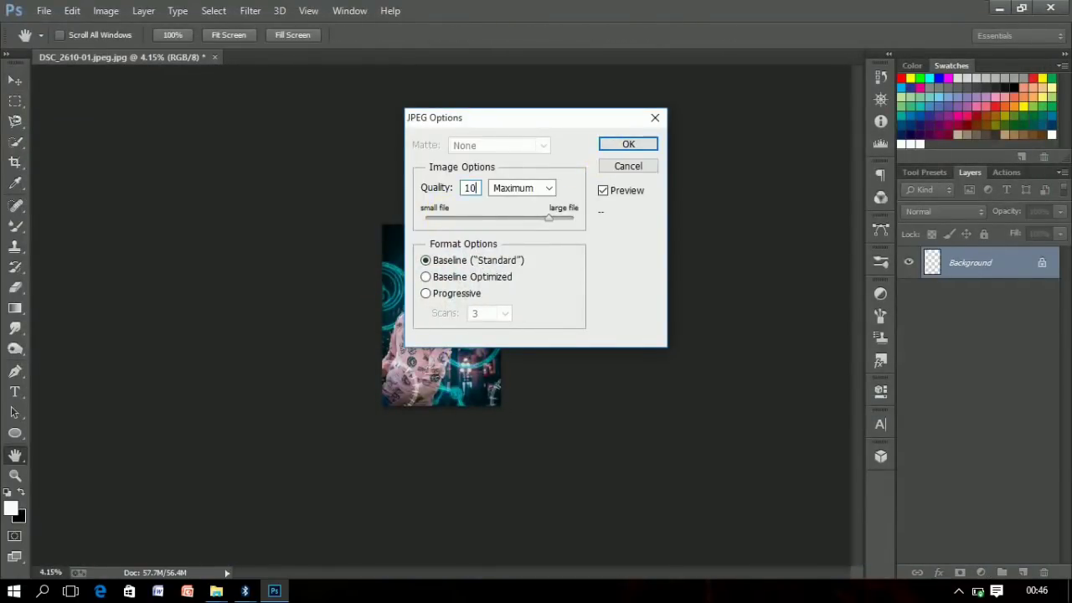
left_click(15, 81)
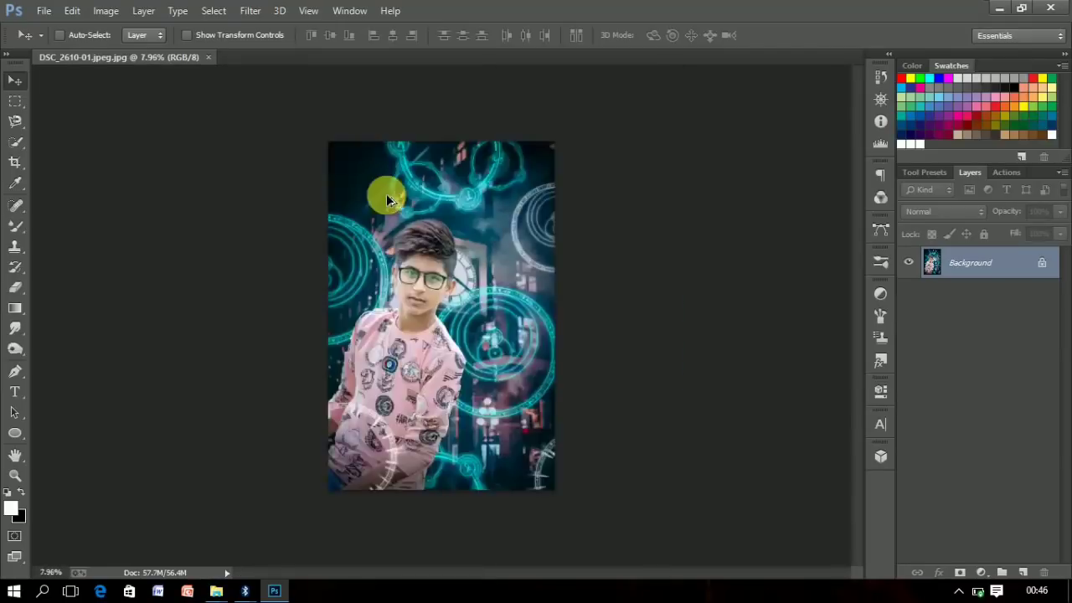
scroll(382, 192, "down", 3)
On a new duplicate layer, set Camera Raw Basic: Temperature -4, Exposure +0.15, Shadows +32
key("ctrl+j")
left_click(249, 10)
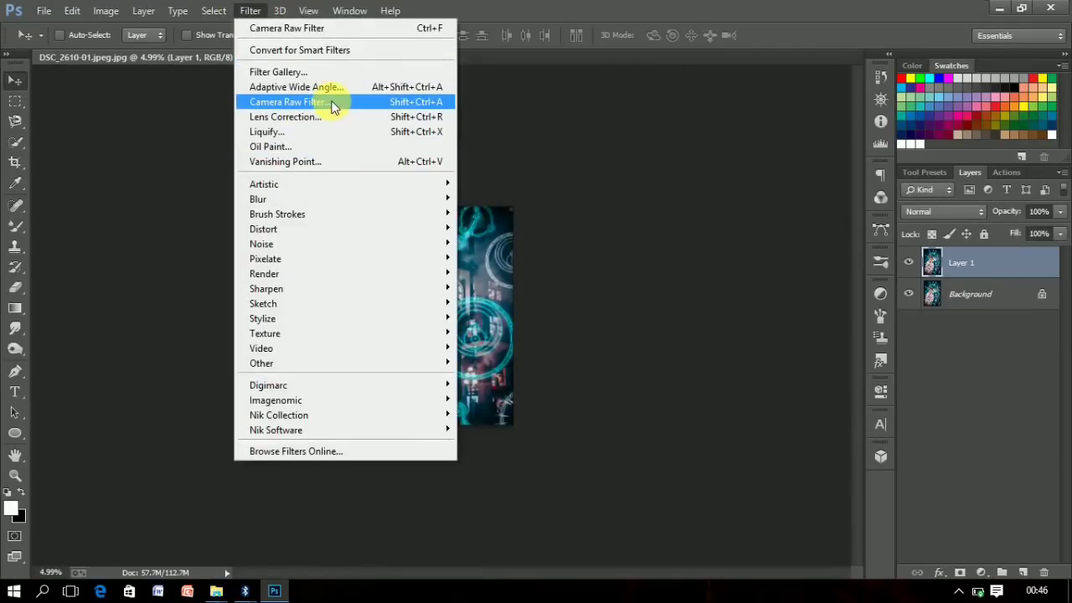
left_click(331, 100)
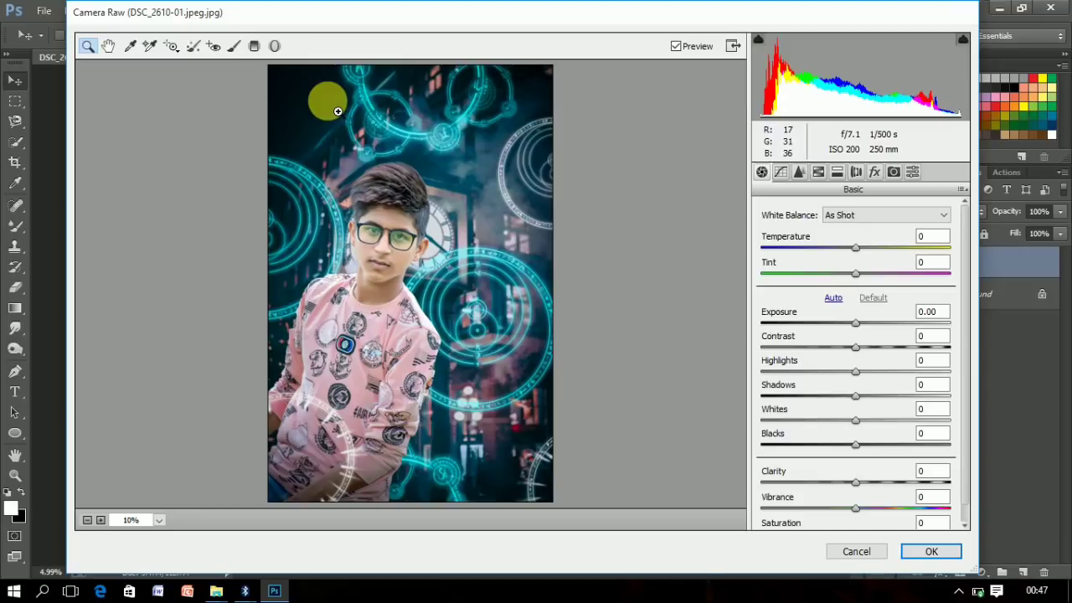
mouse_move(826, 249)
left_mouse_down()
mouse_move(858, 251)
mouse_move(857, 273)
left_mouse_up()
type("4")
key("Tab")
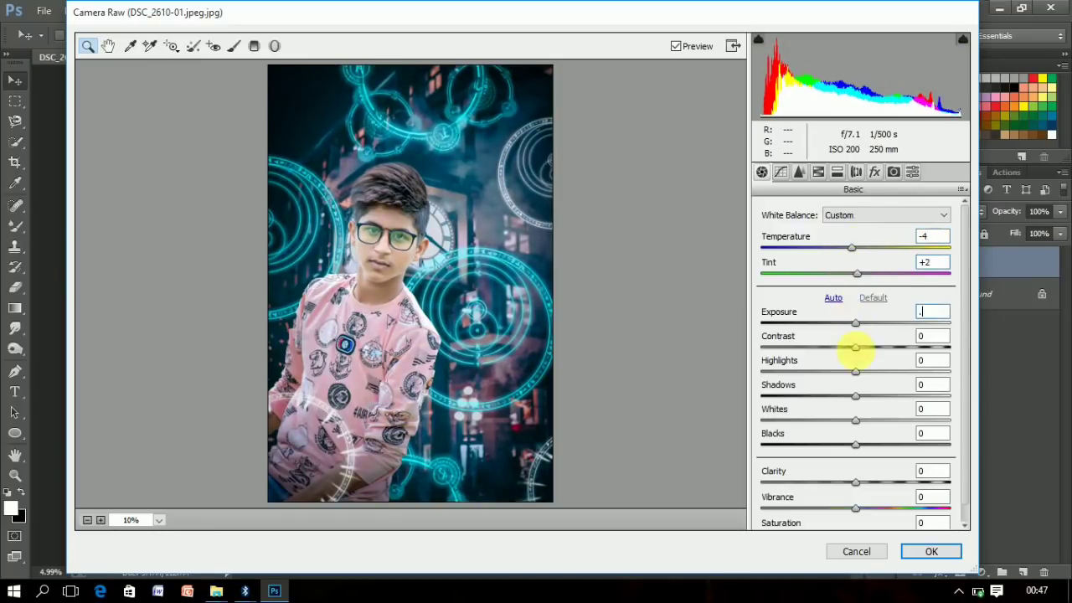
type(".15")
mouse_move(856, 347)
left_mouse_down()
mouse_move(839, 372)
mouse_move(885, 396)
mouse_move(831, 421)
mouse_move(839, 444)
left_mouse_up()
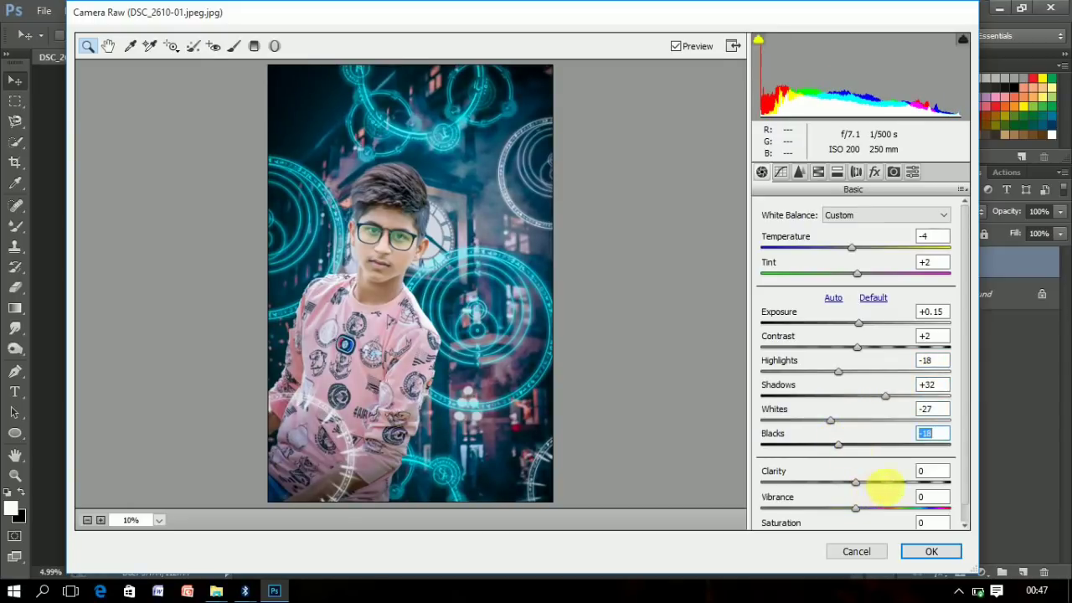
left_click(888, 483)
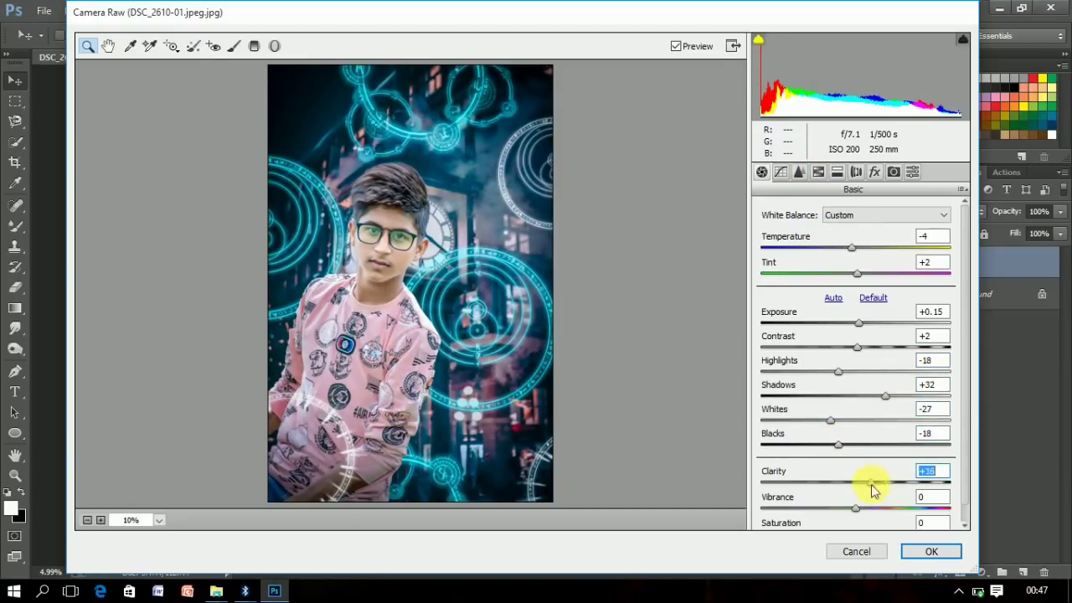
Raise HSL saturation to Aquas +38 and Blues +36, with Greens at -18
left_click(818, 172)
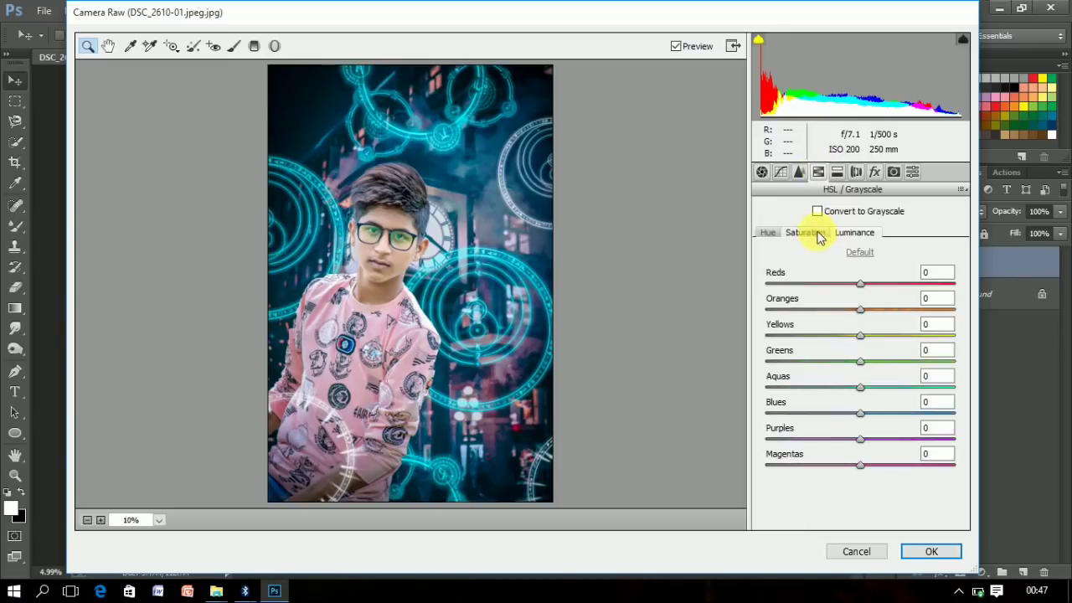
left_click(818, 235)
mouse_move(873, 336)
left_mouse_down()
mouse_move(893, 361)
mouse_move(895, 413)
left_mouse_up()
left_click_drag(855, 361, 843, 361)
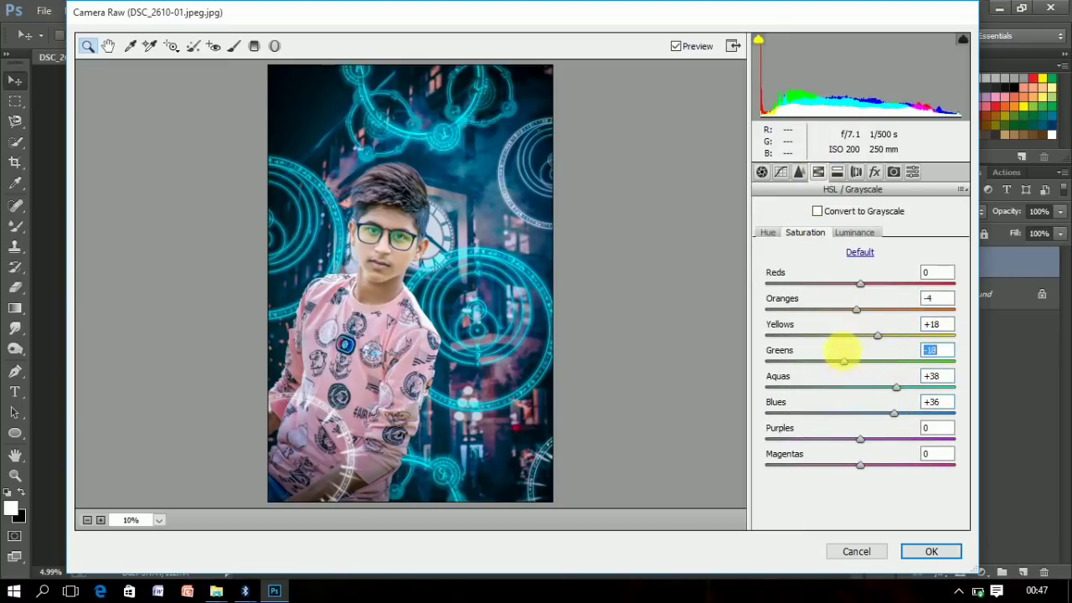
left_click(890, 438)
Lift HSL luminance to Oranges +12 and Blues +24, then apply the grade
left_click(854, 232)
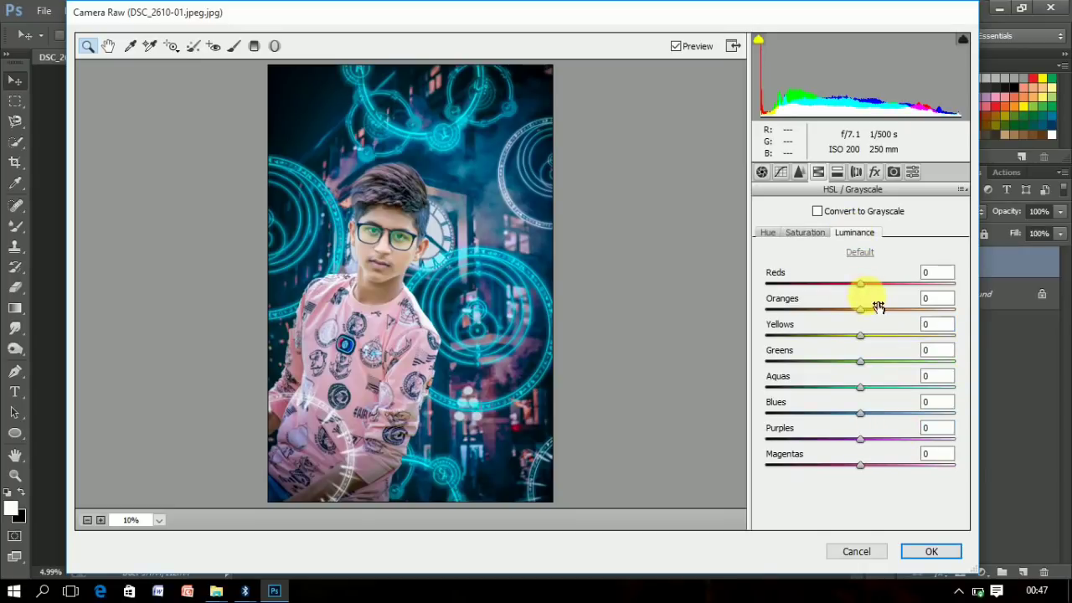
left_click(871, 310)
left_click_drag(860, 335, 874, 336)
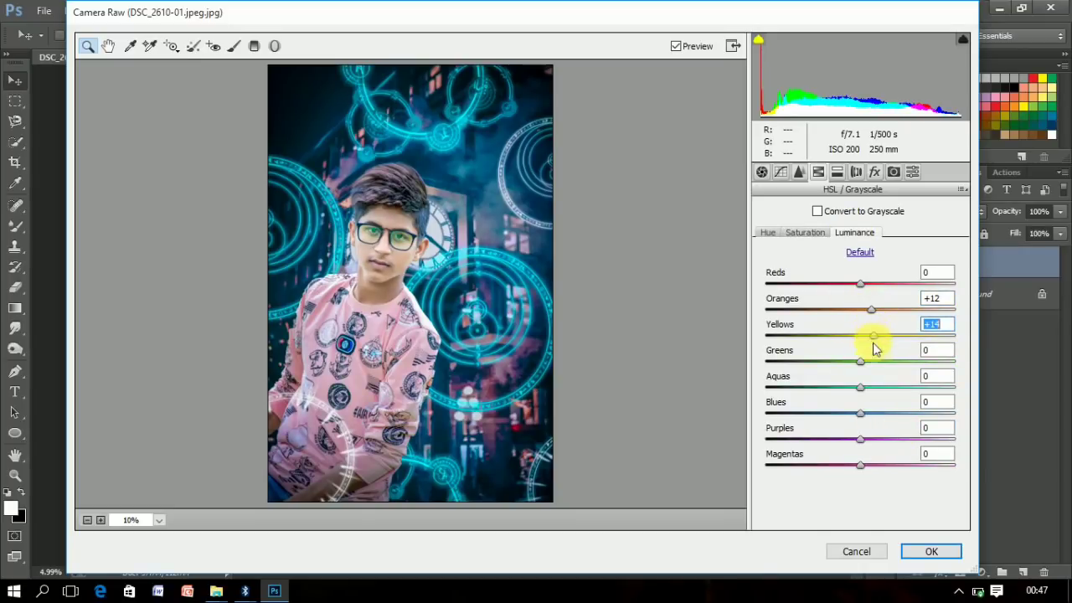
left_click(880, 413)
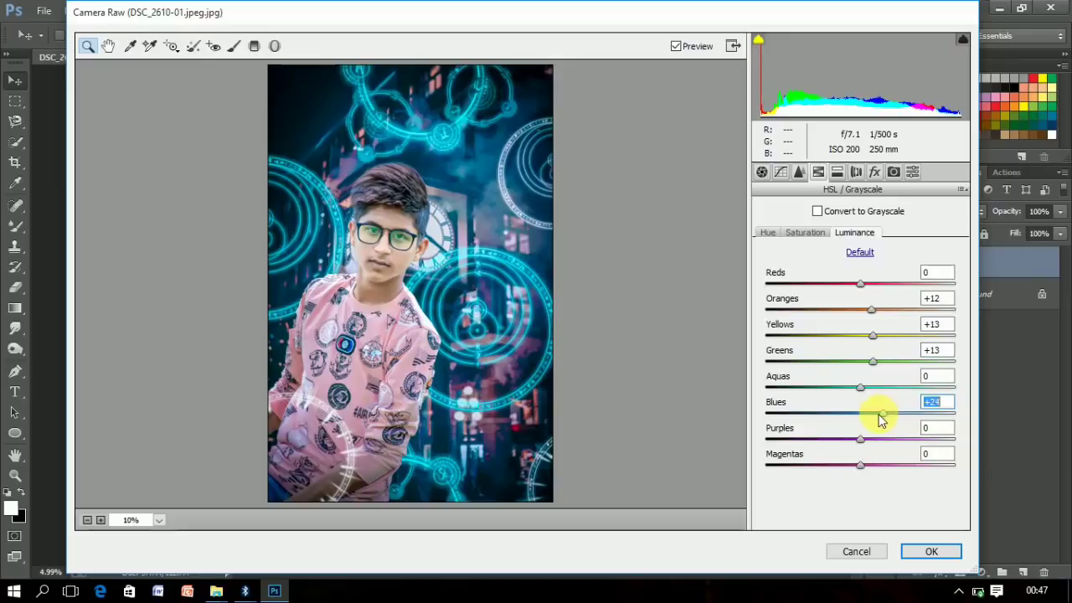
key("Return")
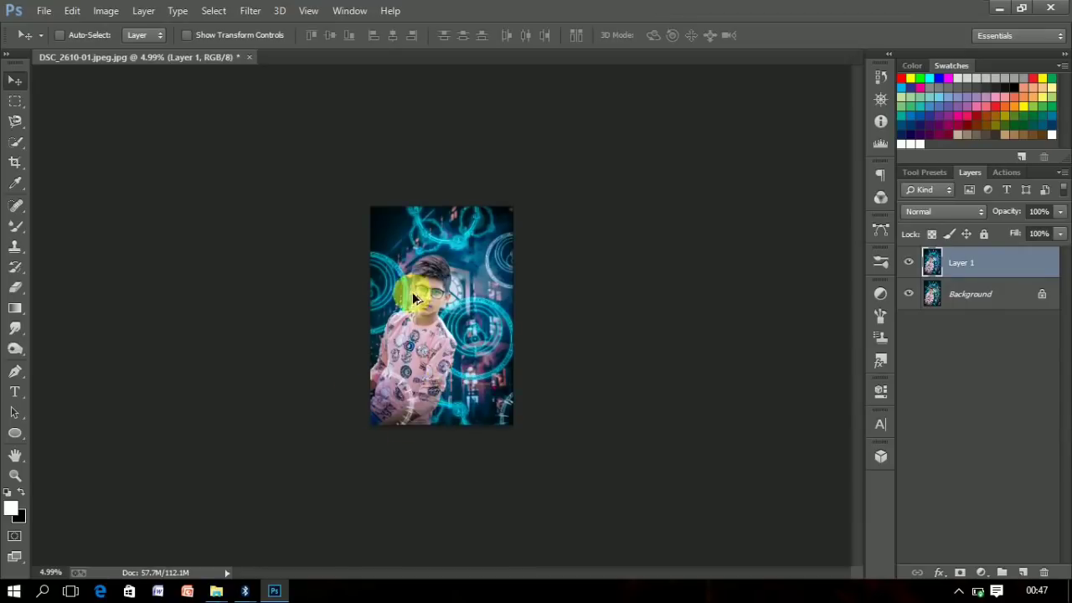
Flatten the second grade into the Background and save the JPEG with Ctrl+S
scroll(410, 293, "up", 3)
scroll(411, 293, "down", 4)
key("ctrl+s")
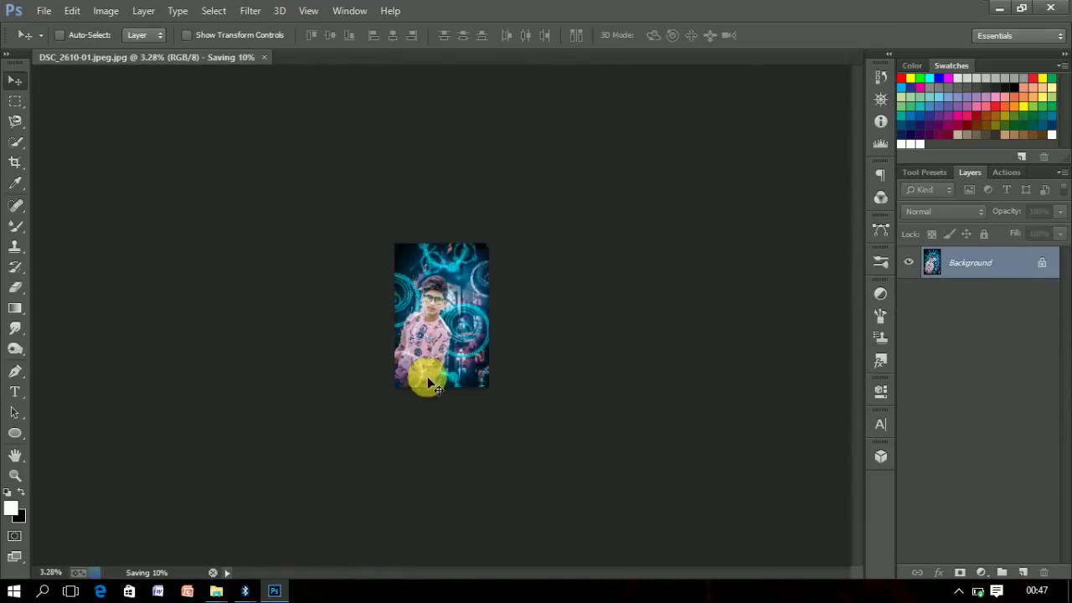